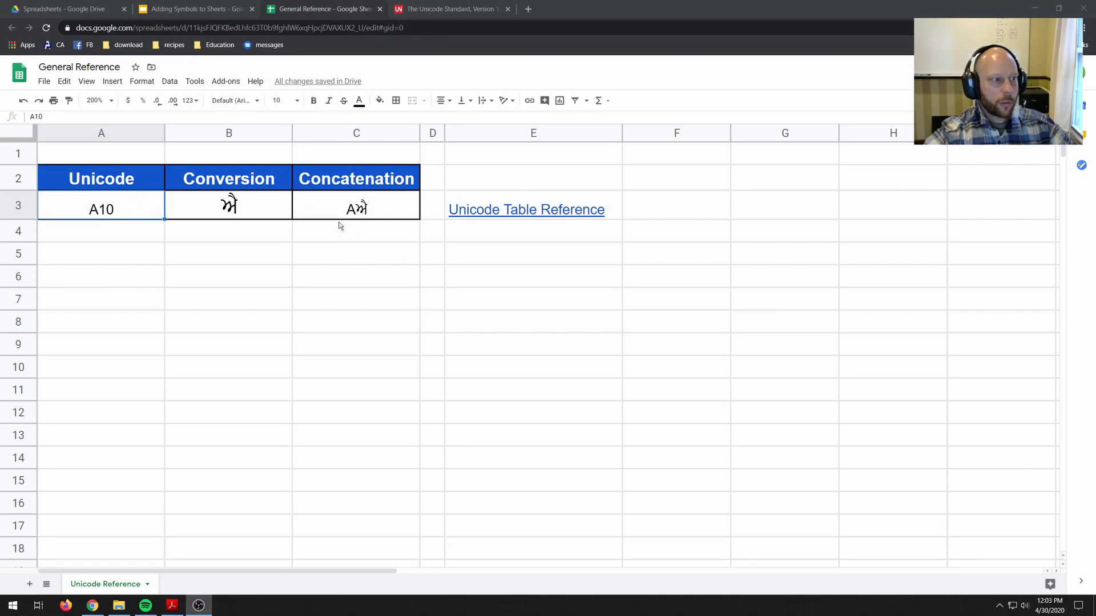
- Examine the Unicode value in A3, the conversion formula in B3 and the concatenation formula in C3
click(154, 207)
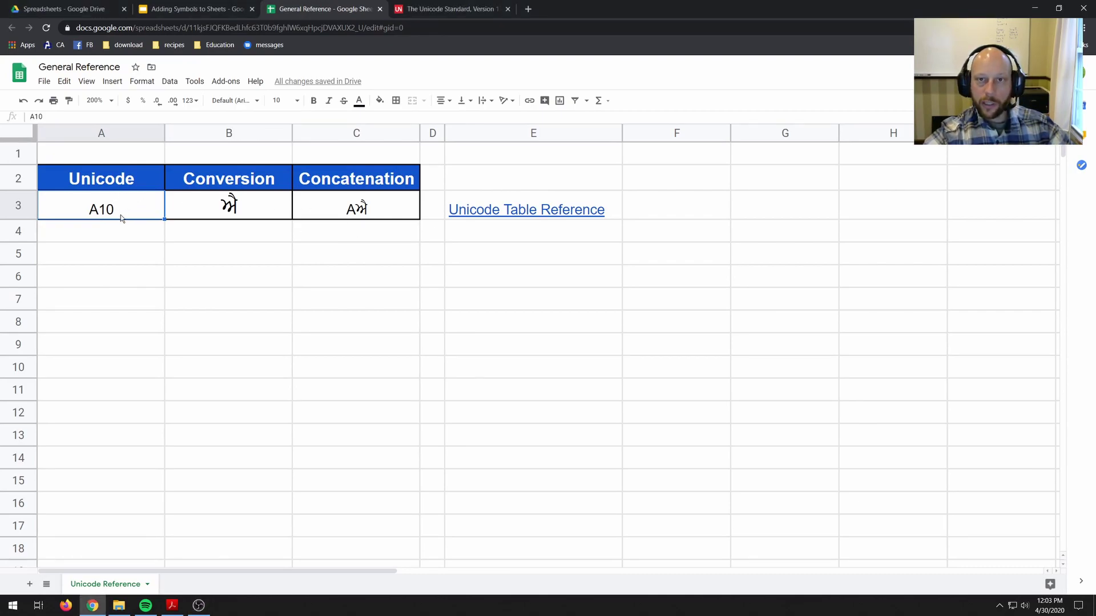
double_click(121, 214)
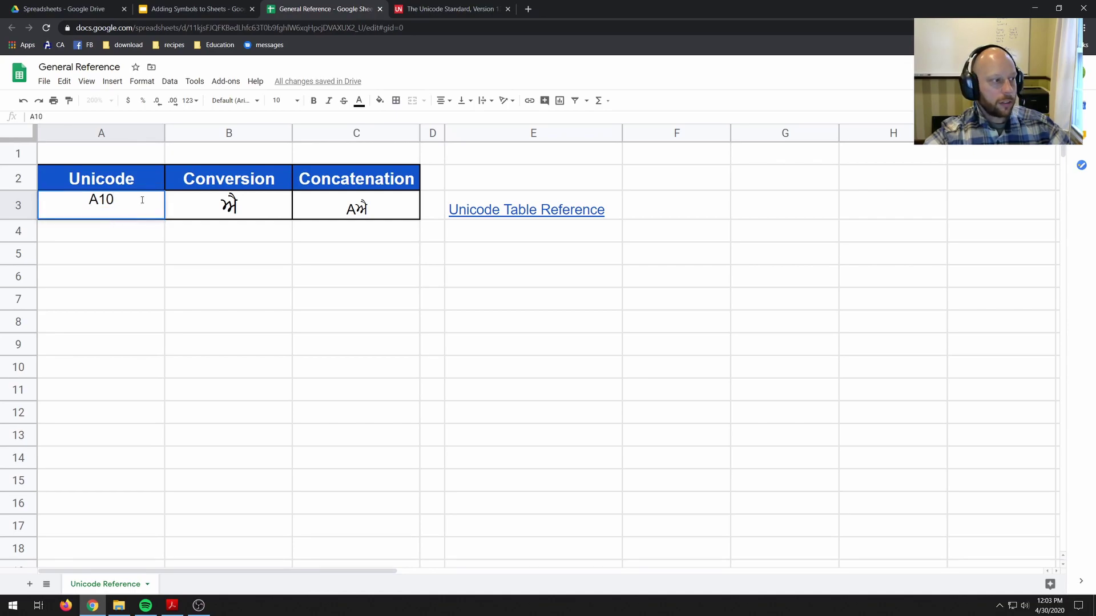
click(111, 228)
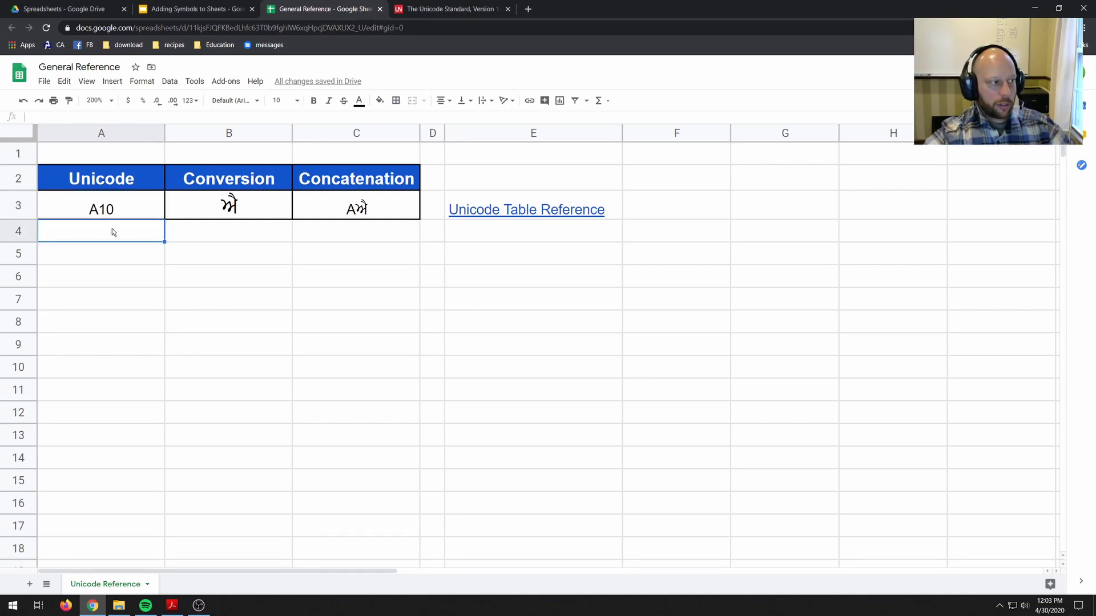
click(247, 209)
double_click(247, 210)
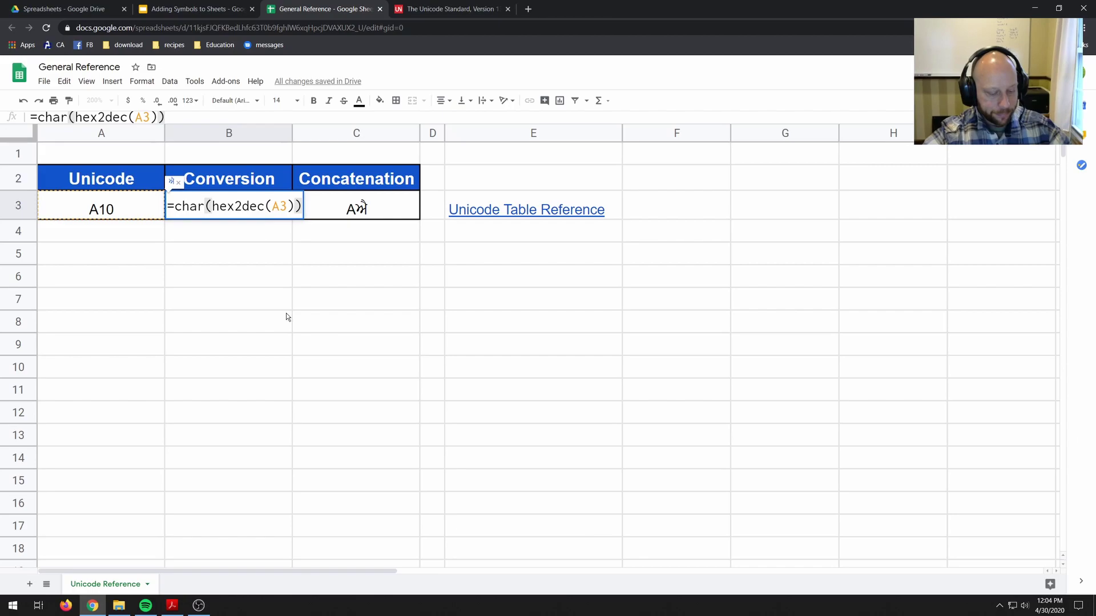
key(Return)
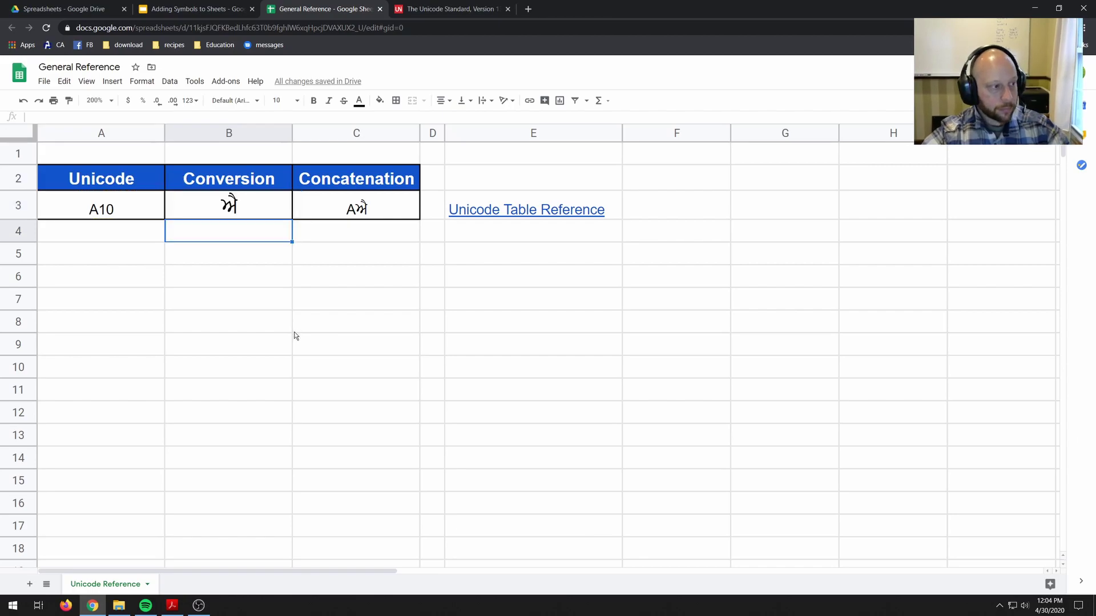
double_click(382, 210)
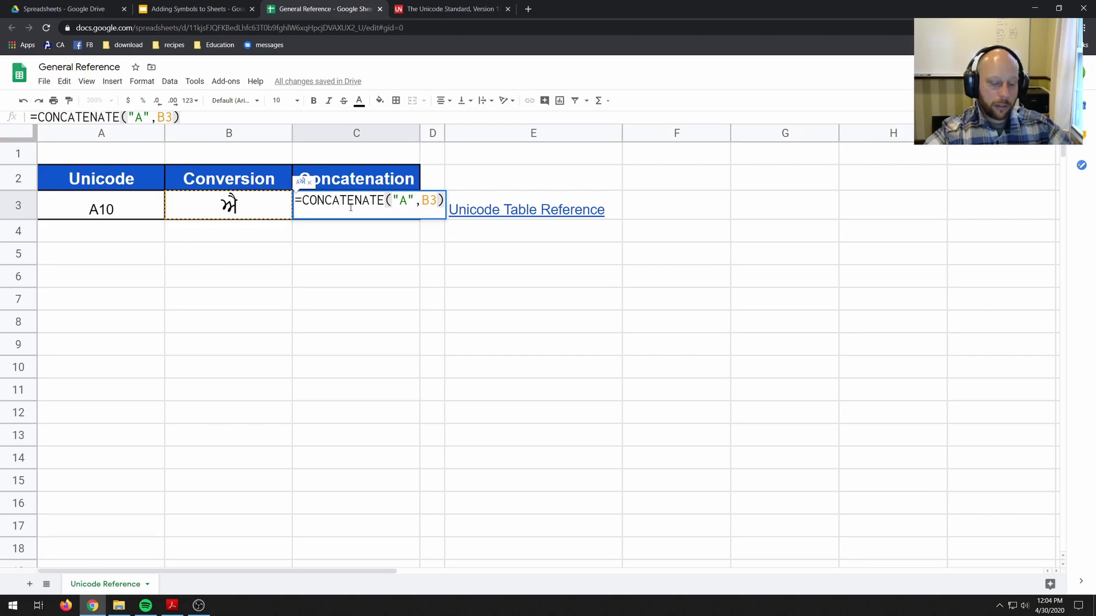
key(Return)
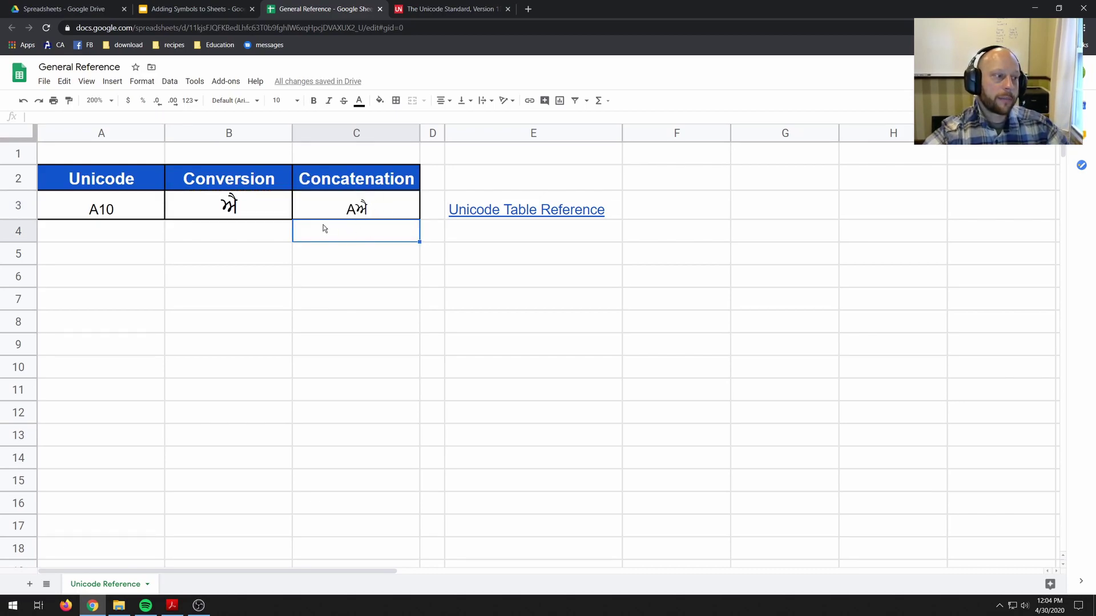
- Insert "and" as an extra string between "A" and B3 in the CONCATENATE formula in C3
double_click(372, 204)
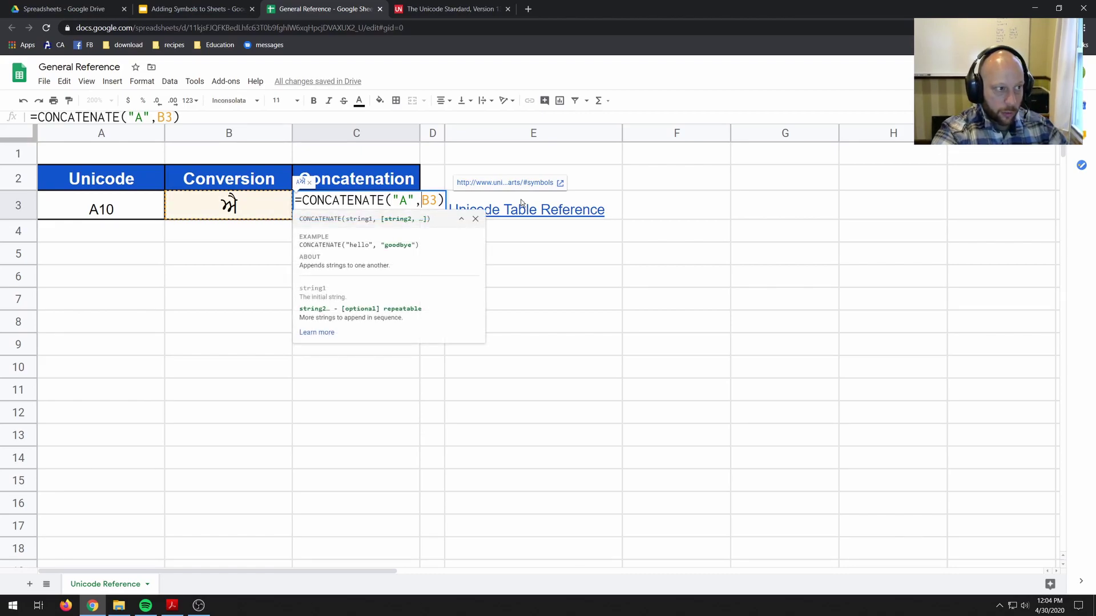
text("and)
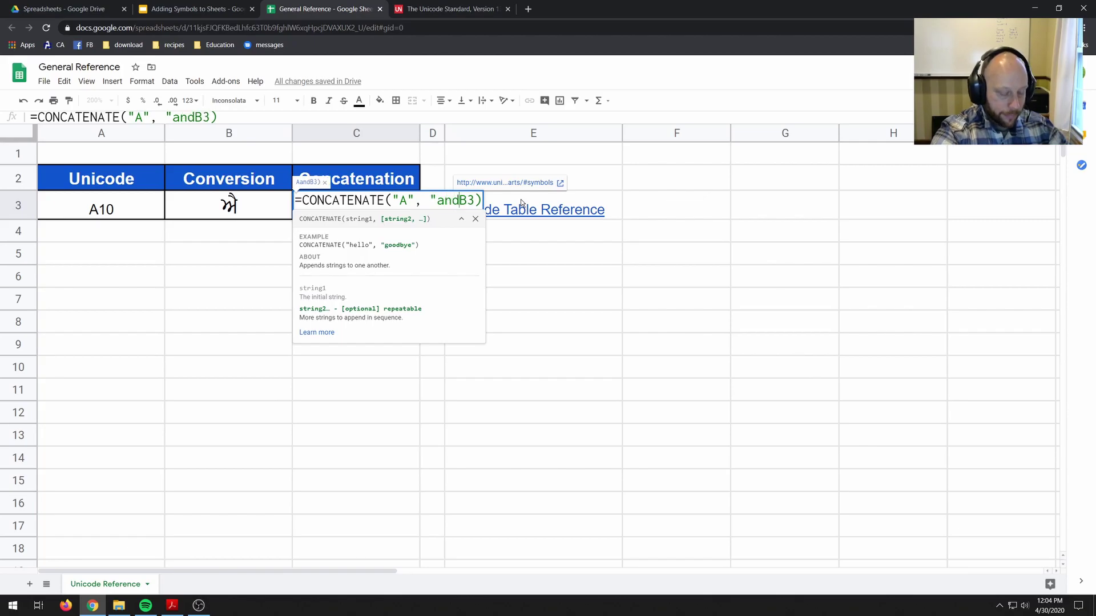
text(",)
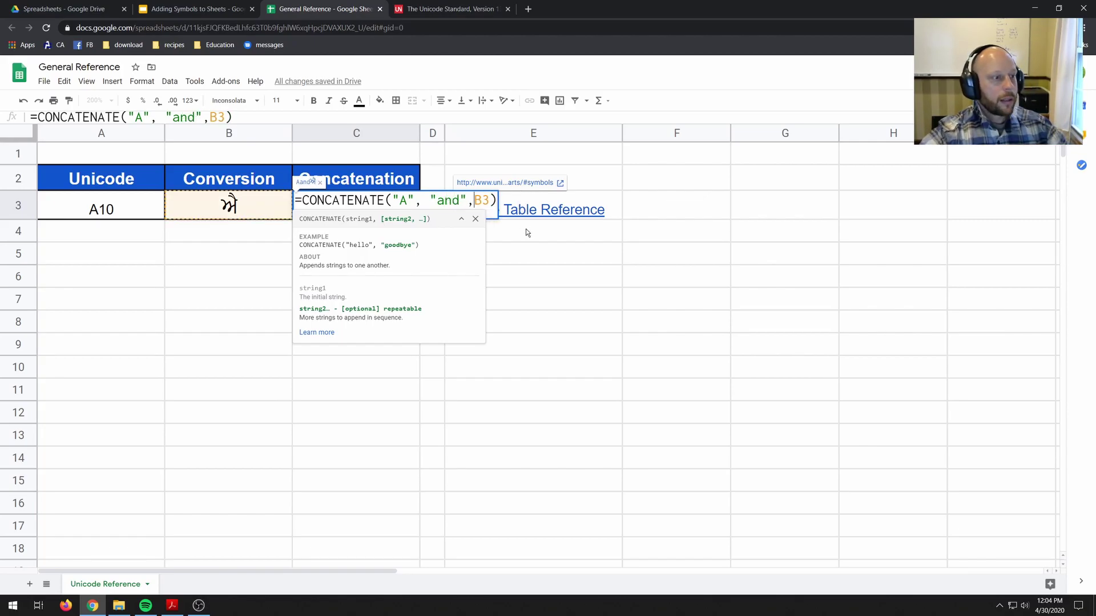
key(Return)
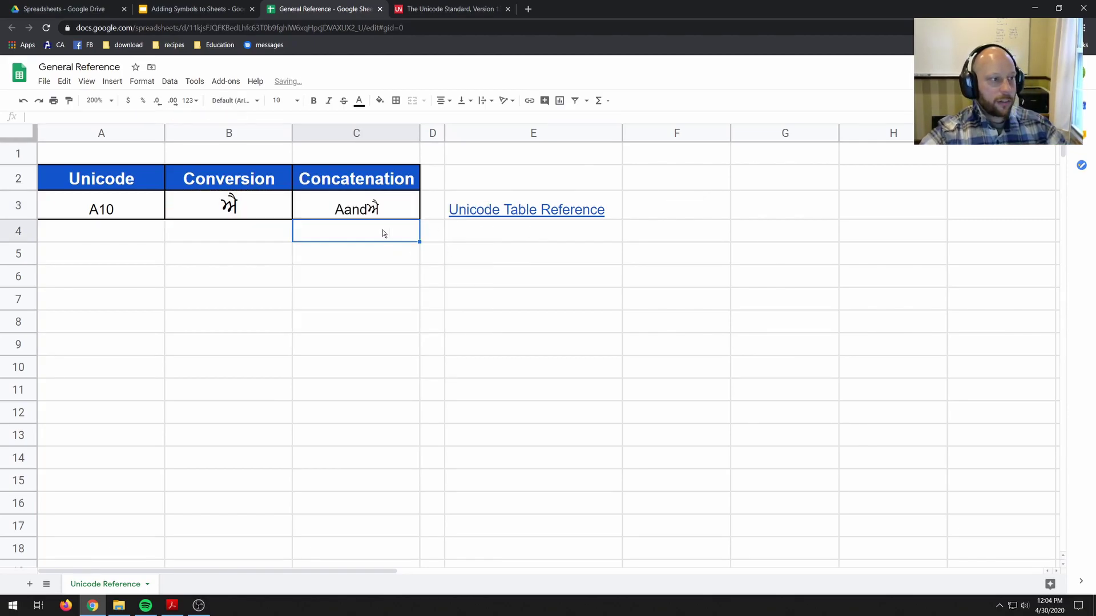
- Add a space before and after the word "and" inside its quotes in C3's CONCATENATE formula
double_click(369, 210)
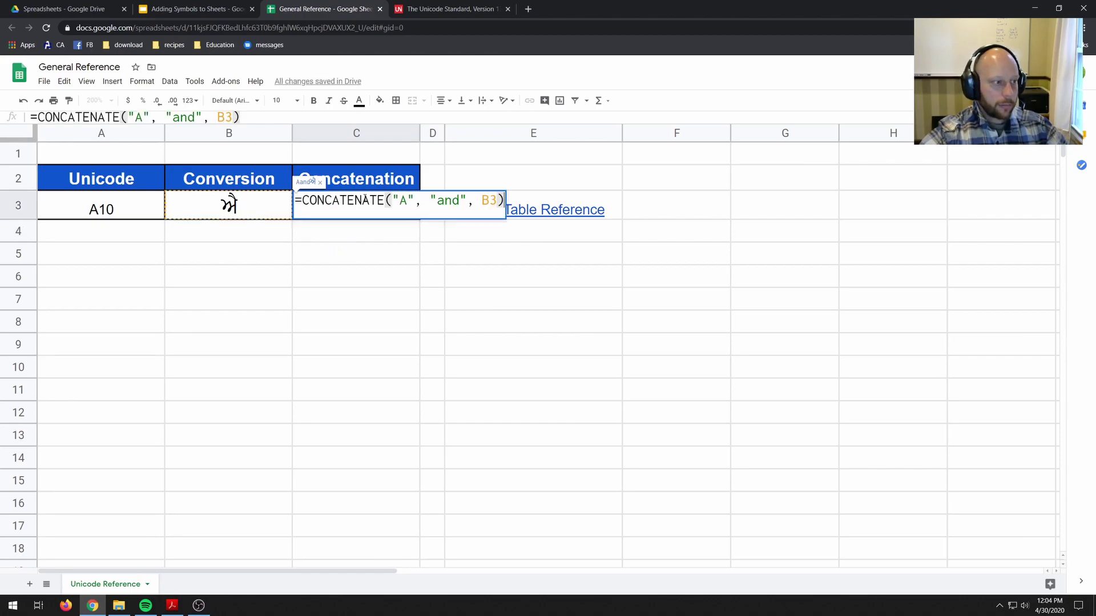
click(430, 201)
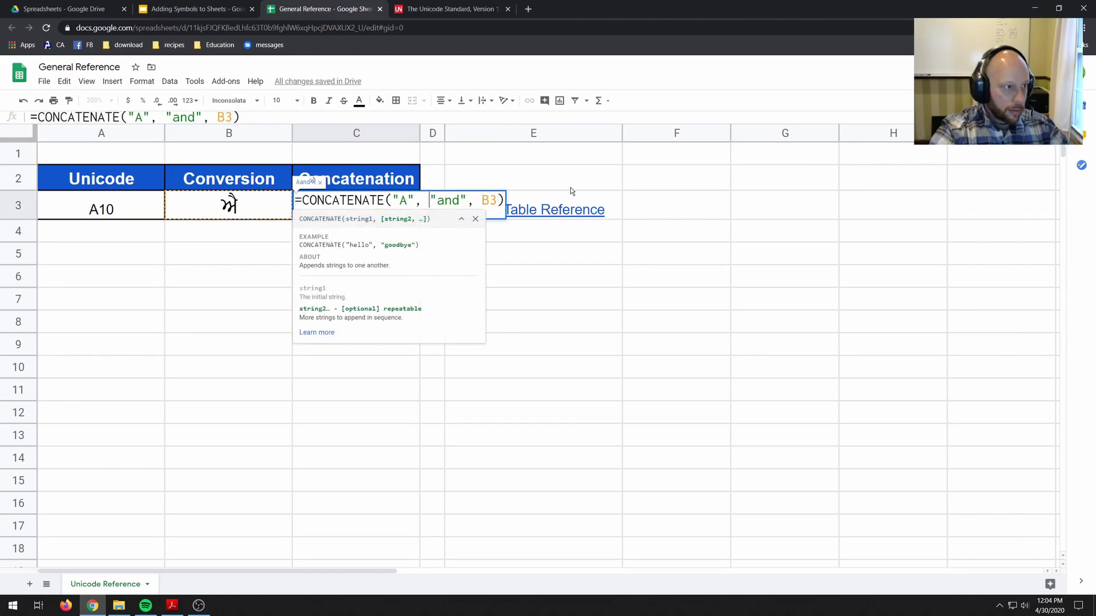
key(Right)
key(Right)
key(Right)
key(Right)
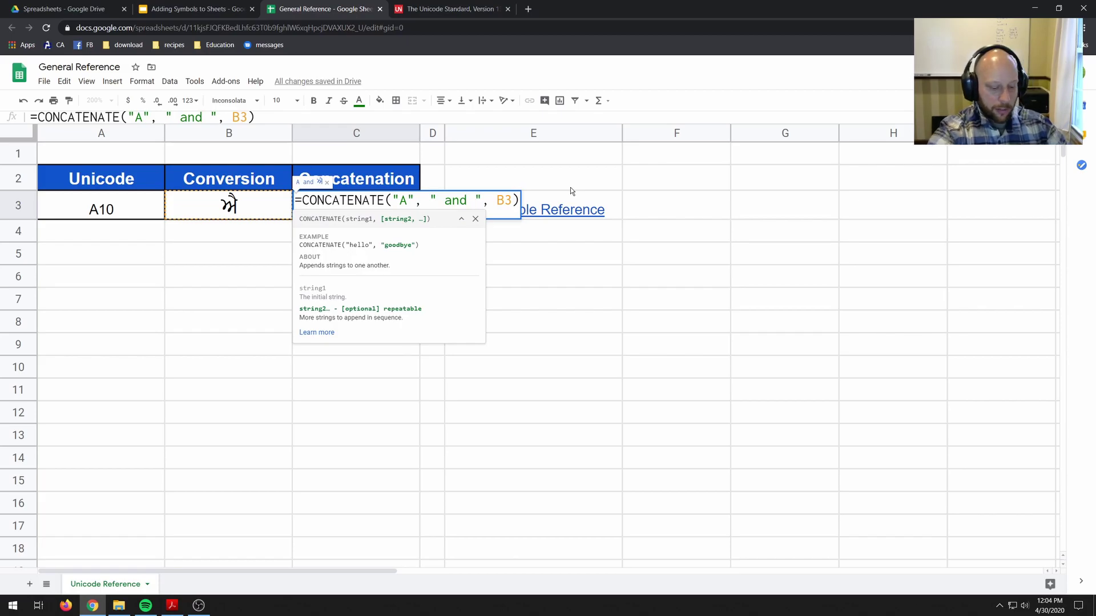
key(Return)
click(189, 254)
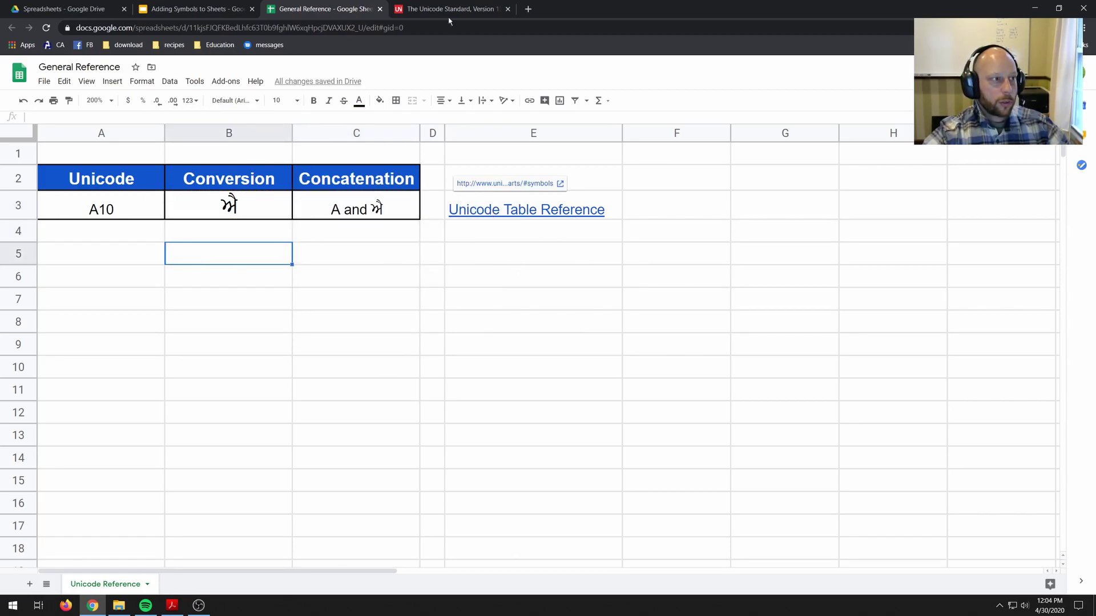
- Close the open Unicode Standard chart and follow the Unicode Table Reference link in E3 to the code charts page
click(501, 10)
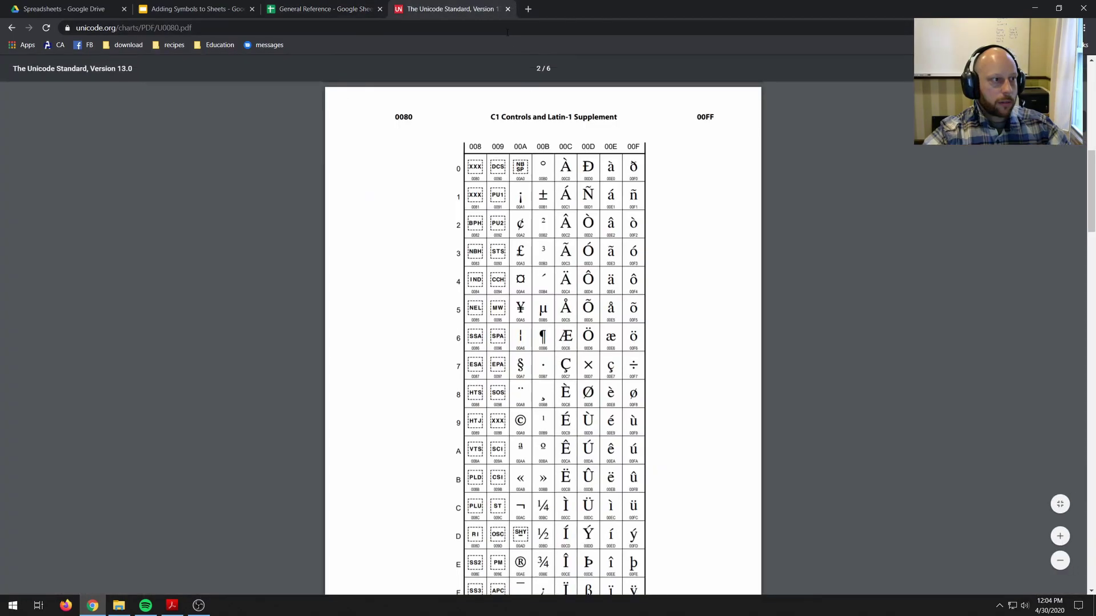
click(506, 9)
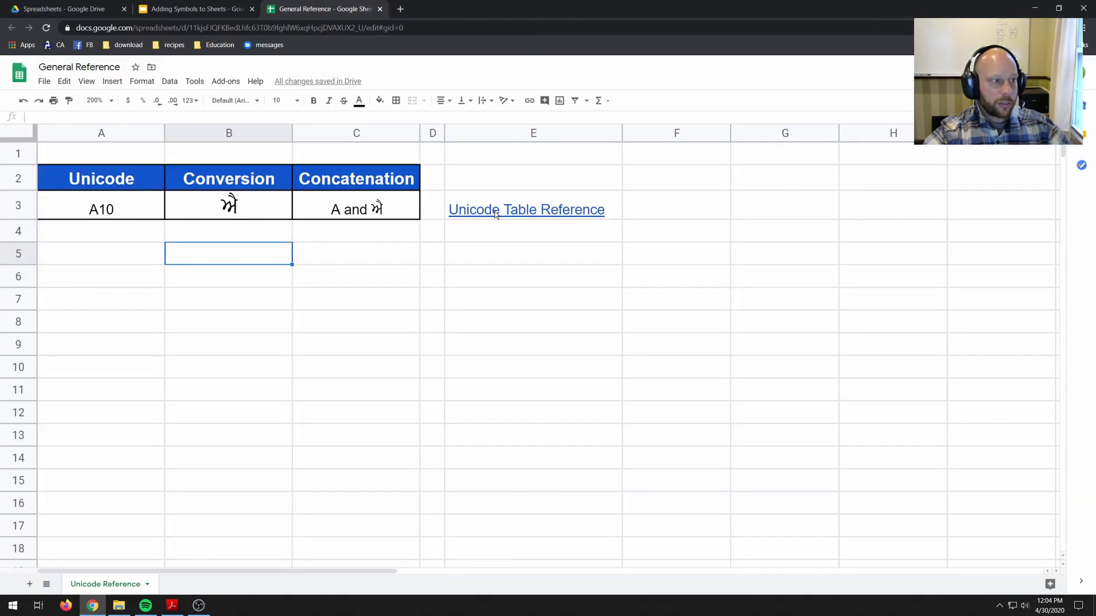
click(513, 210)
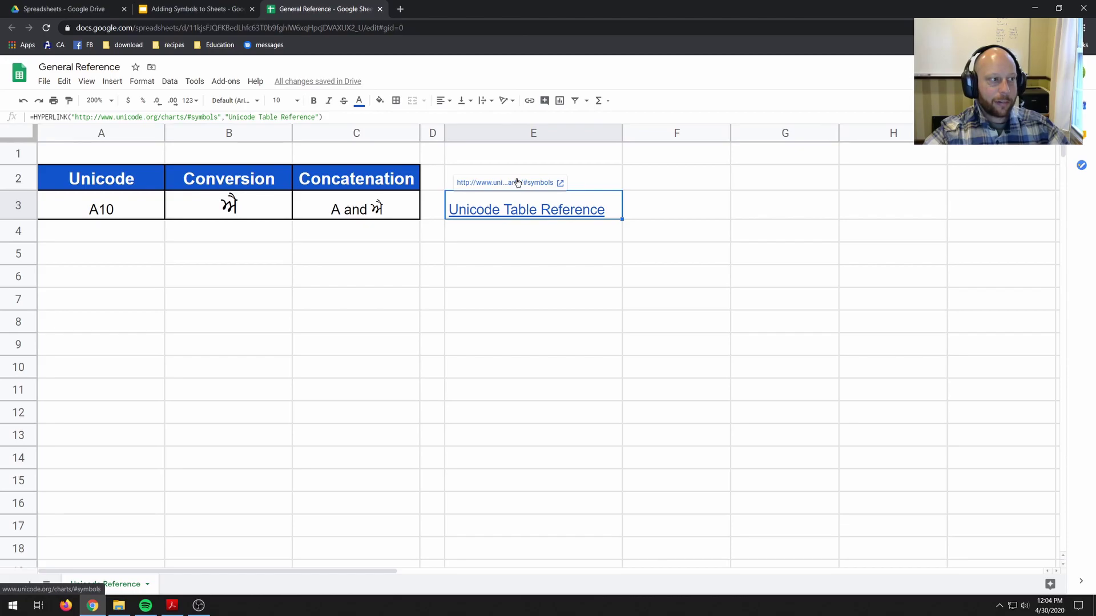
click(517, 182)
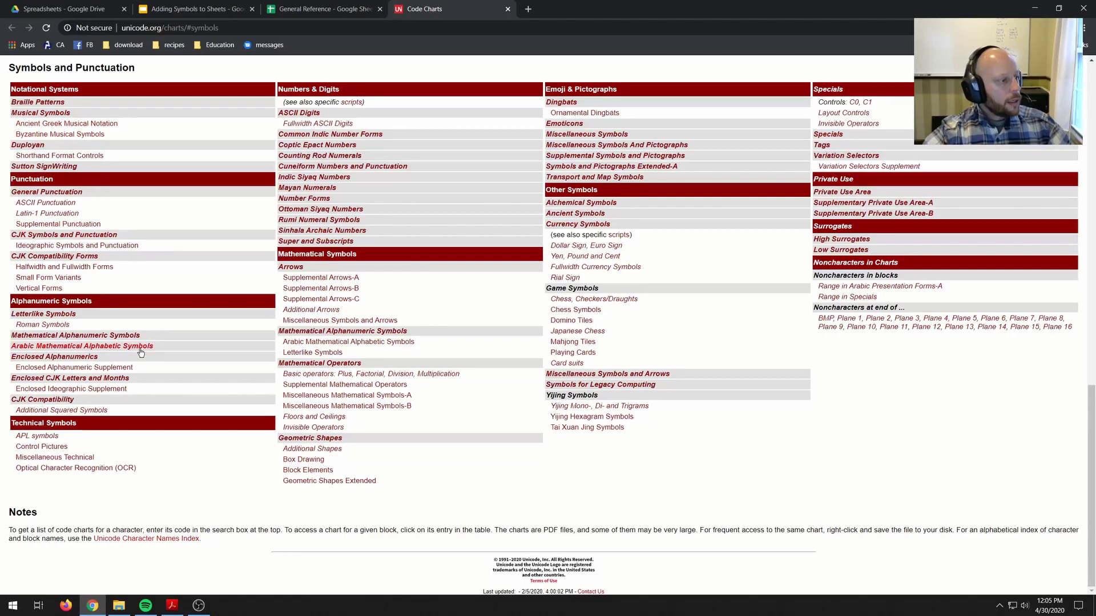
- Open the Latin-1 Supplement code chart and enlarge it to read the code of the superscript two
scroll(94, 235, up, 10)
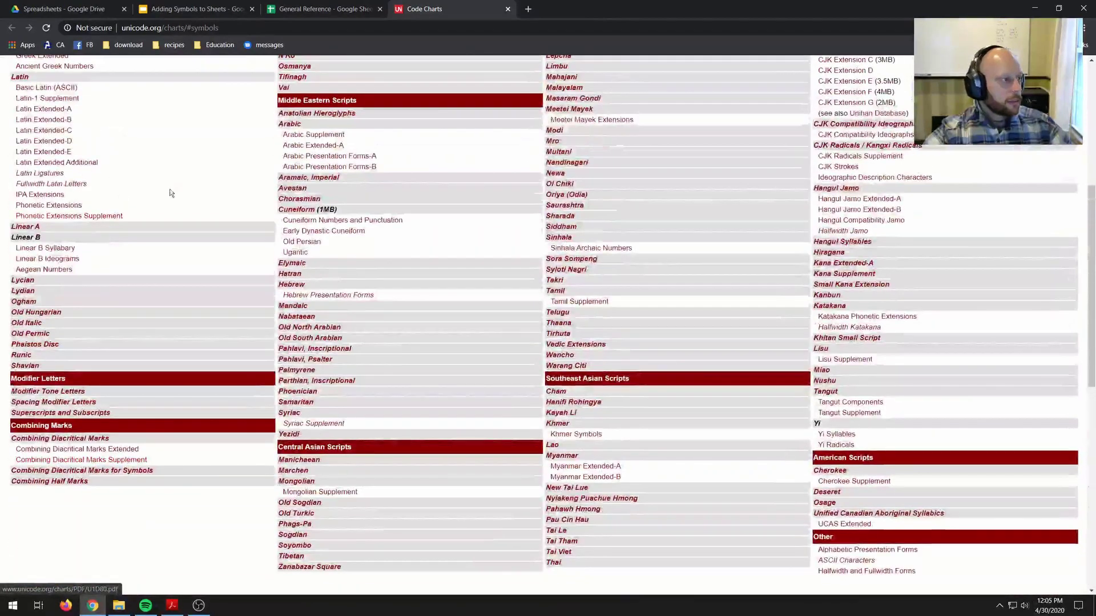
scroll(169, 193, up, 6)
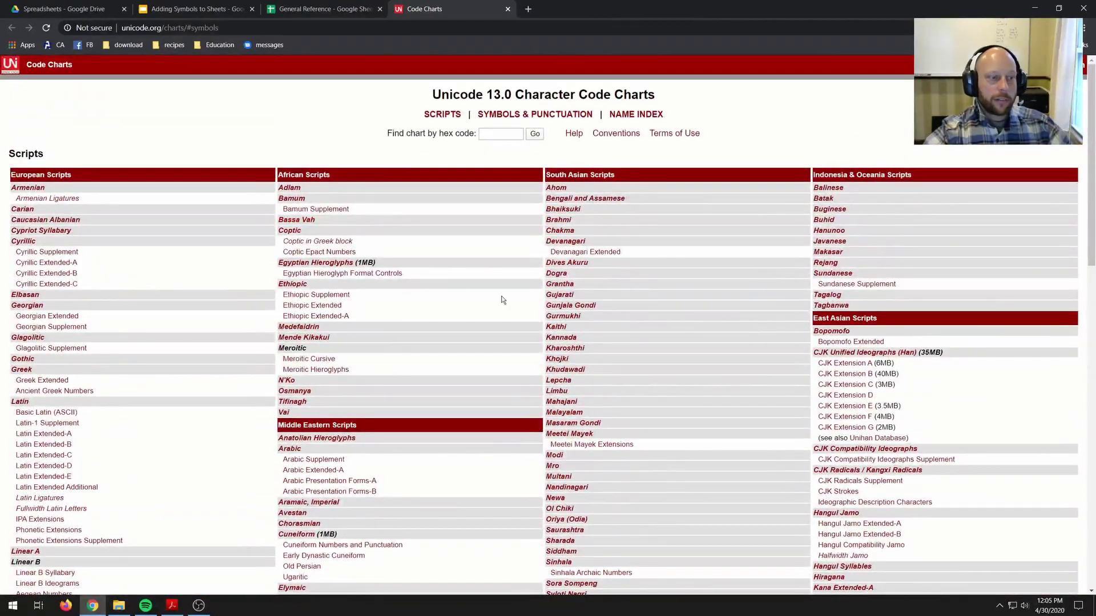
scroll(413, 335, down, 3)
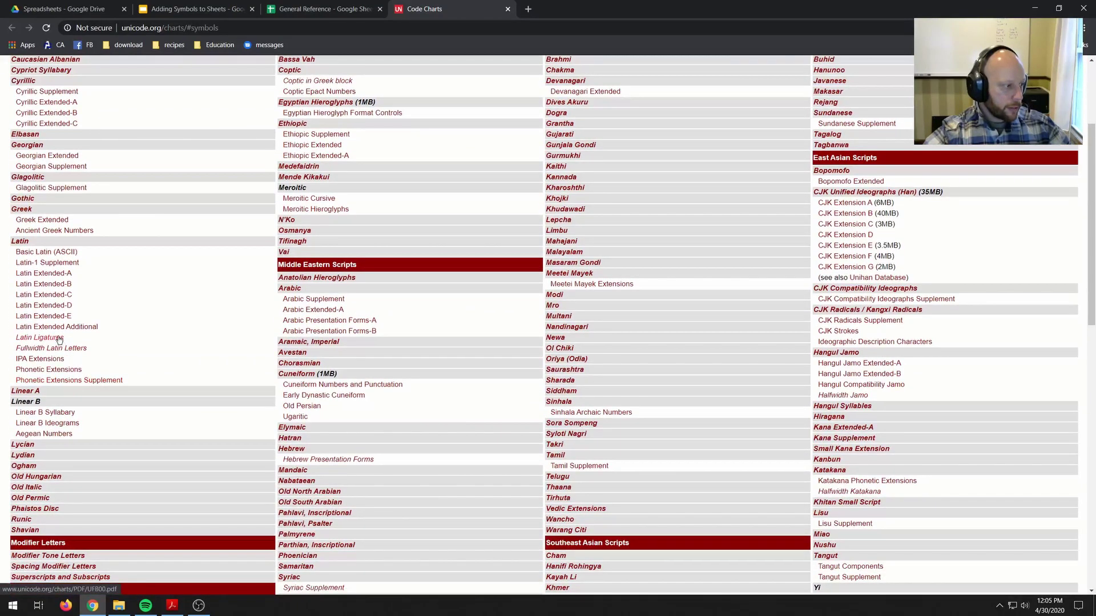
click(44, 264)
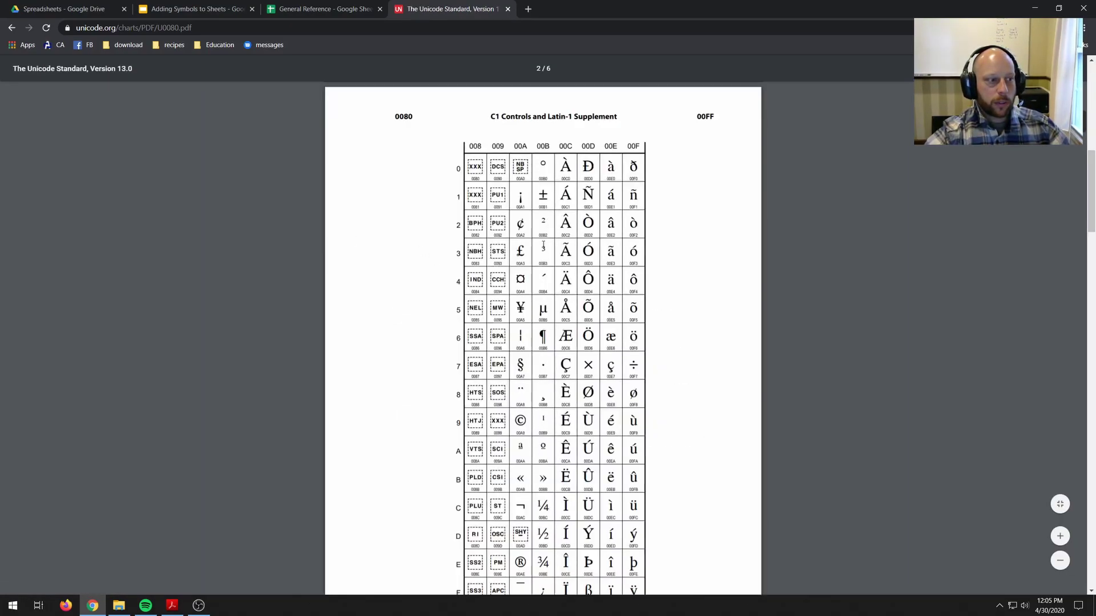
click(1064, 536)
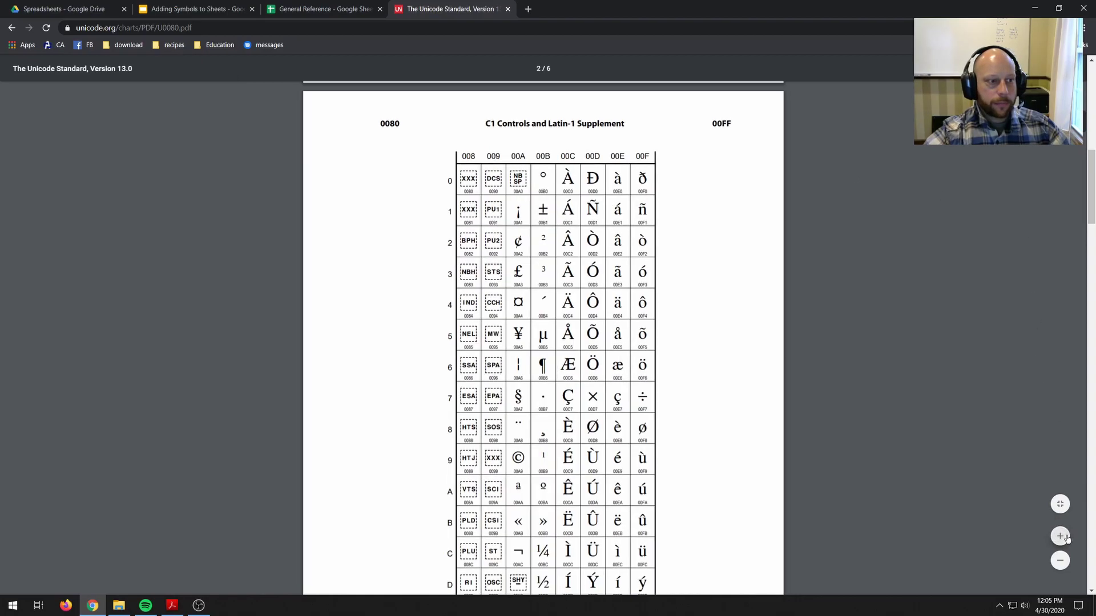
click(1063, 536)
click(1063, 536)
click(1063, 536)
scroll(673, 343, down, 2)
scroll(674, 343, down, 1)
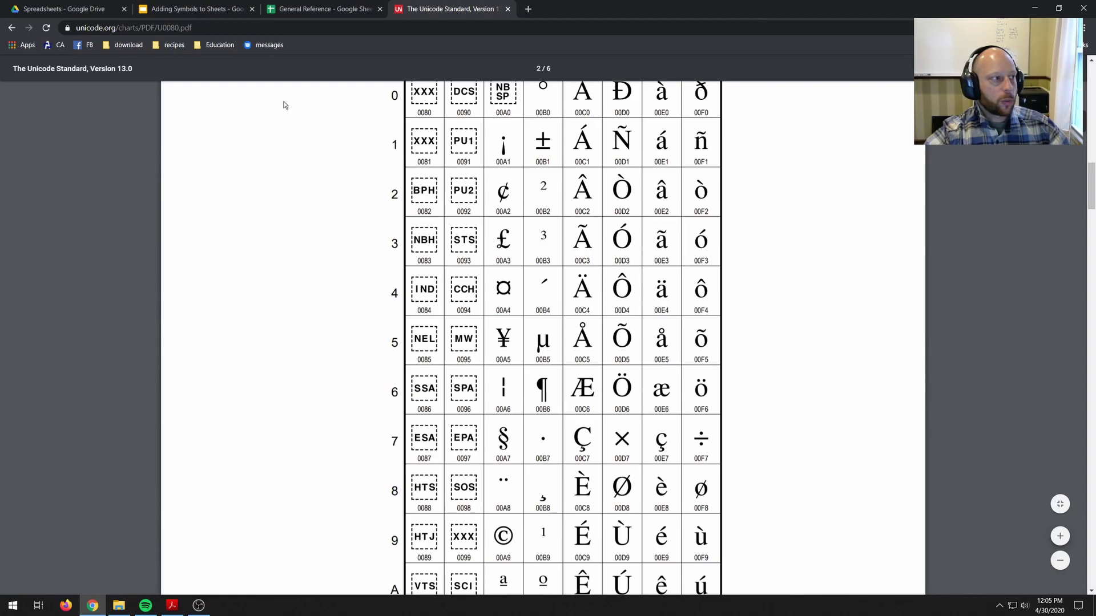
- Return to the General Reference spreadsheet and replace the Unicode value in A3 with 00b2
click(303, 9)
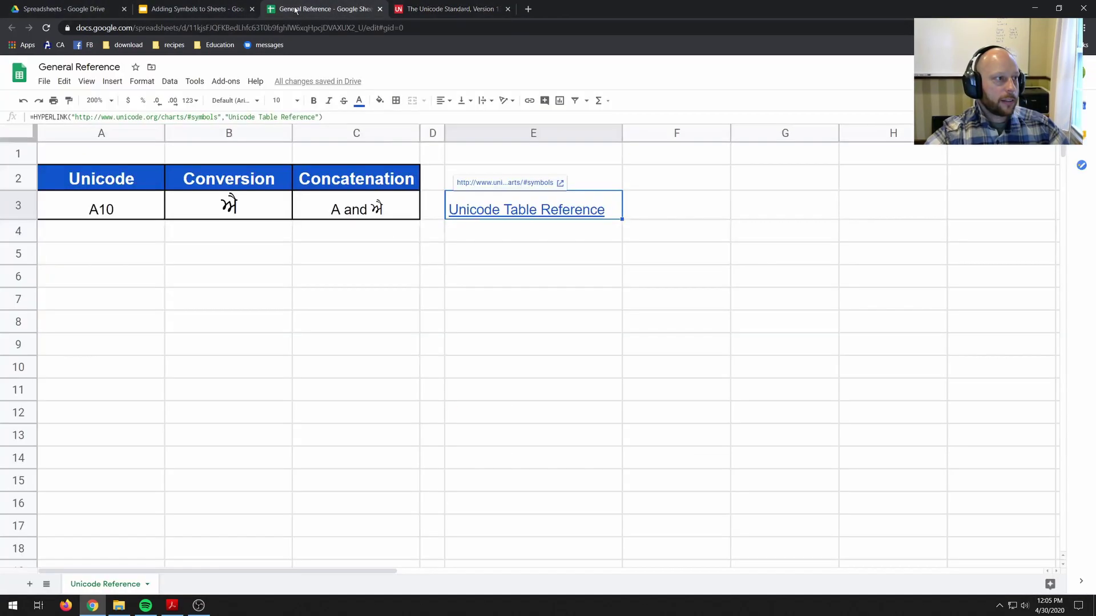
double_click(128, 207)
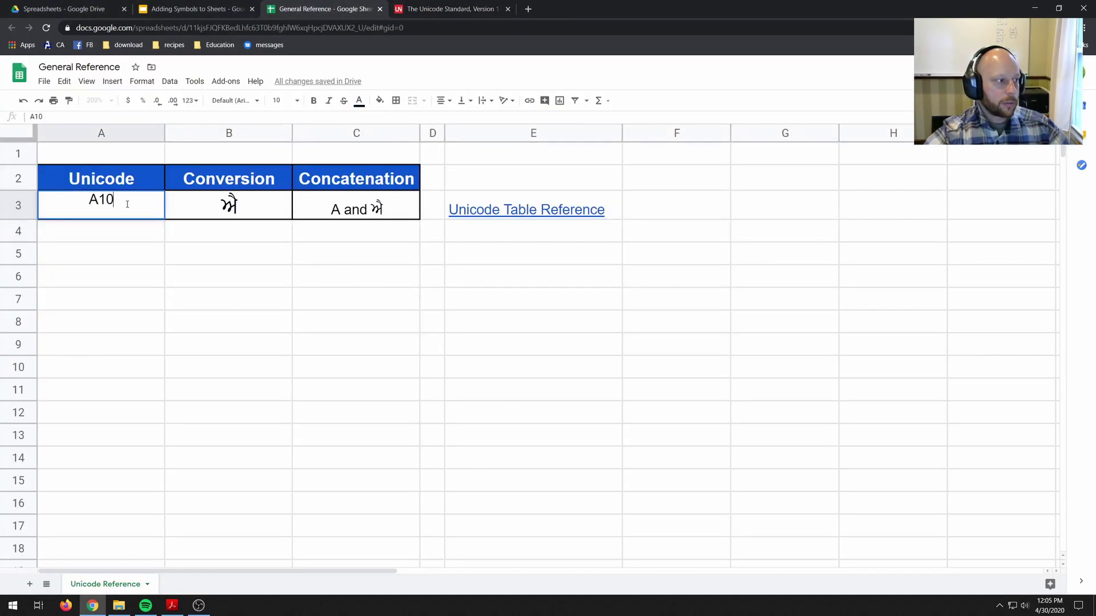
double_click(127, 204)
text(00)
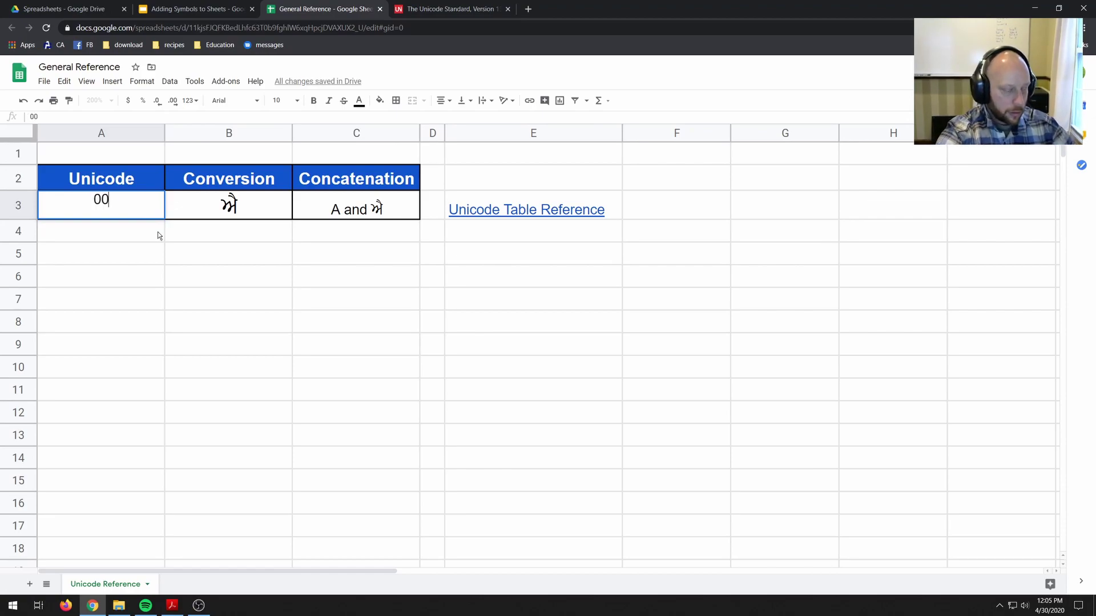
text(b2)
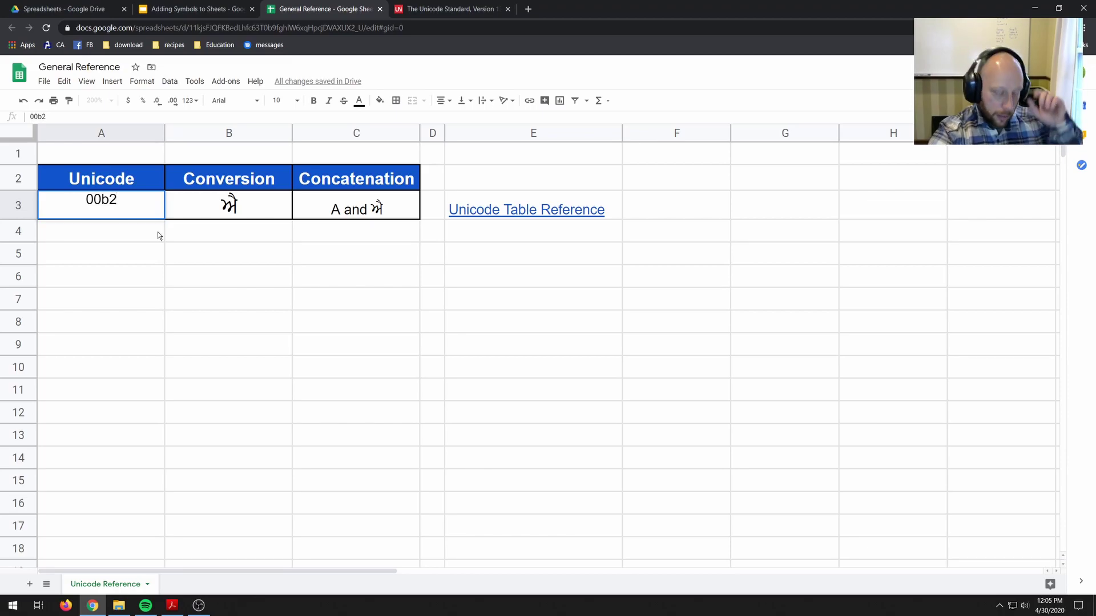
key(Return)
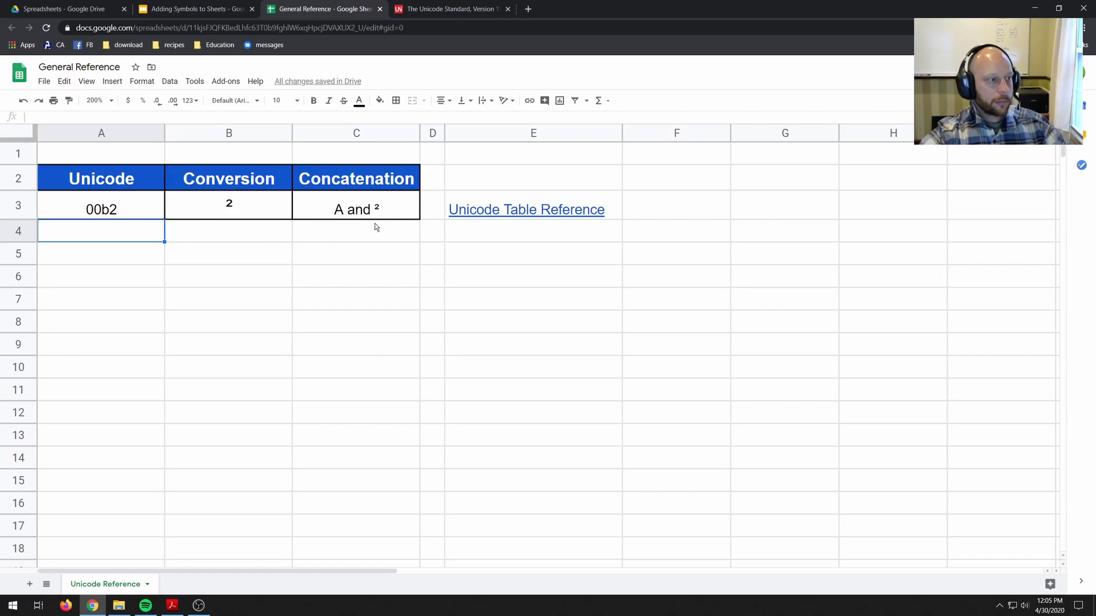
- Replace the "A" string with "x" in the CONCATENATE formula in C3
double_click(330, 212)
click(403, 200)
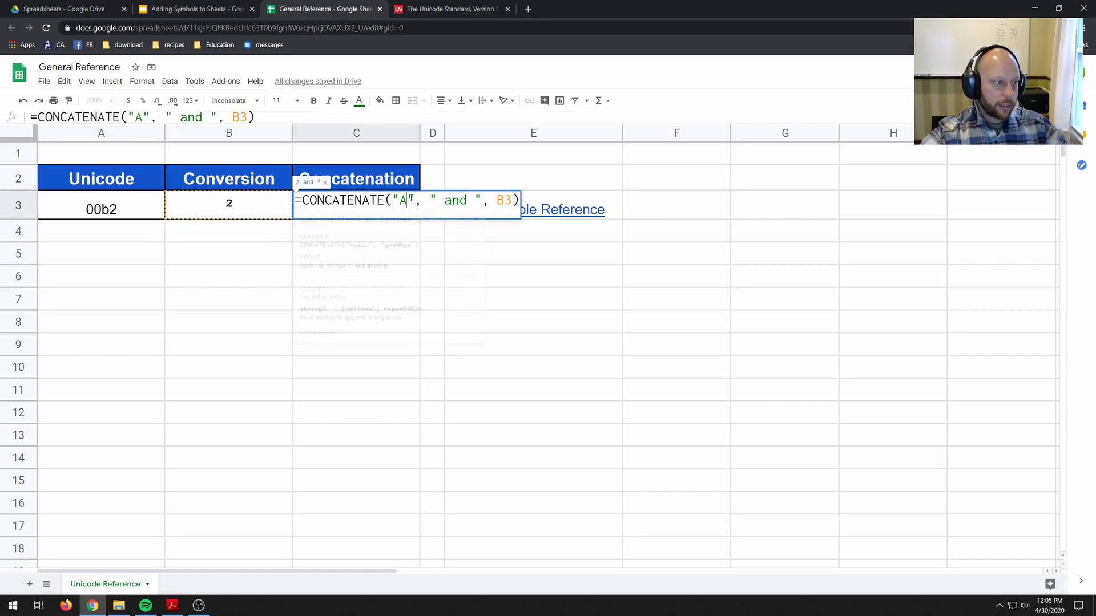
key(BackSpace)
text(x)
- Remove the " and " argument from C3's formula so it reads =CONCATENATE("x", B3)
key(Right)
key(Right)
key(Right)
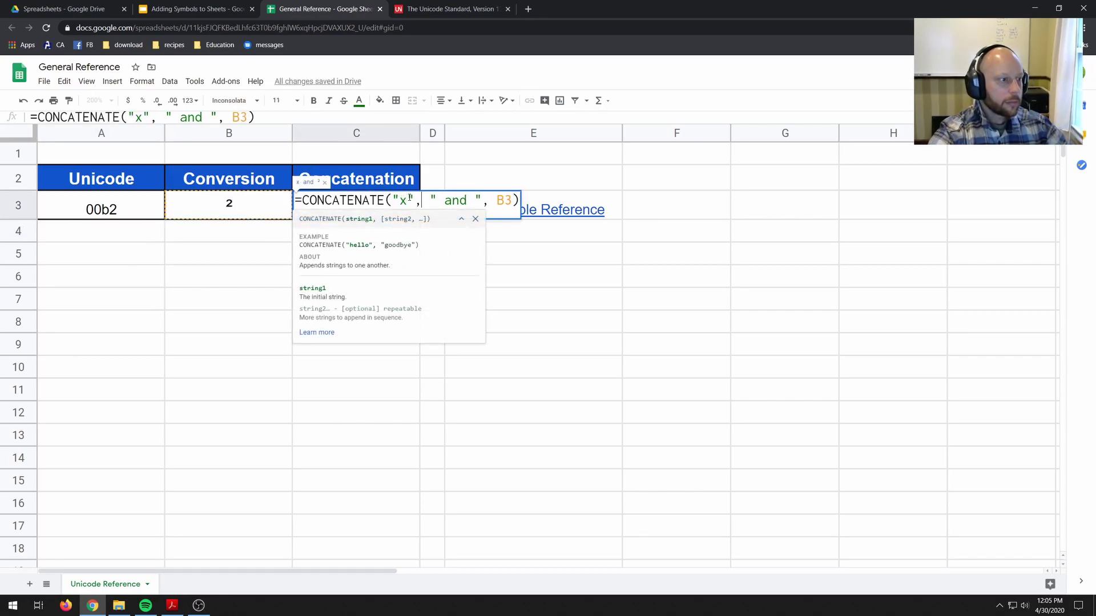
key(Delete)
key(Delete)
key(Delete)
key(Delete)
key(Delete)
key(Delete)
key(Delete)
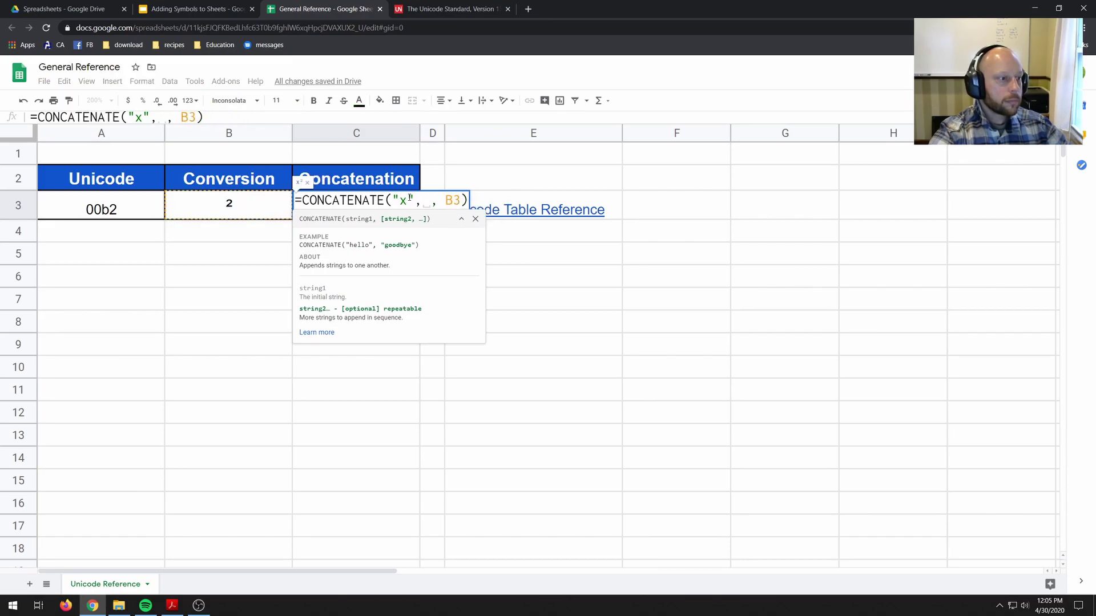
key(Delete)
key(Delete)
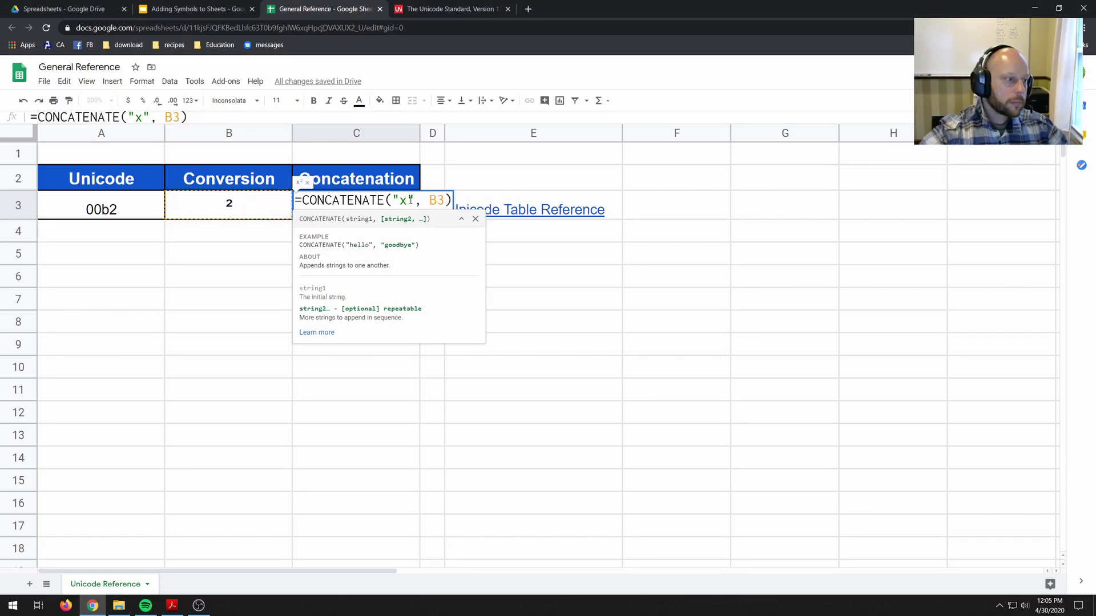
key(Return)
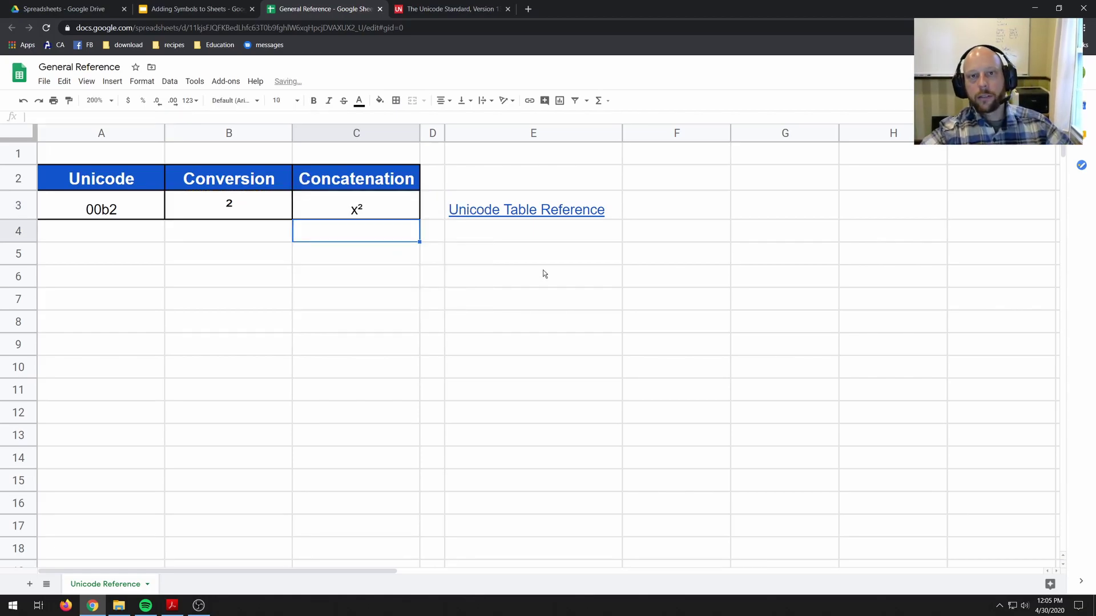
- Switch to the Latin-1 Supplement code chart and look up the code of the section sign
mouse_move(552, 207)
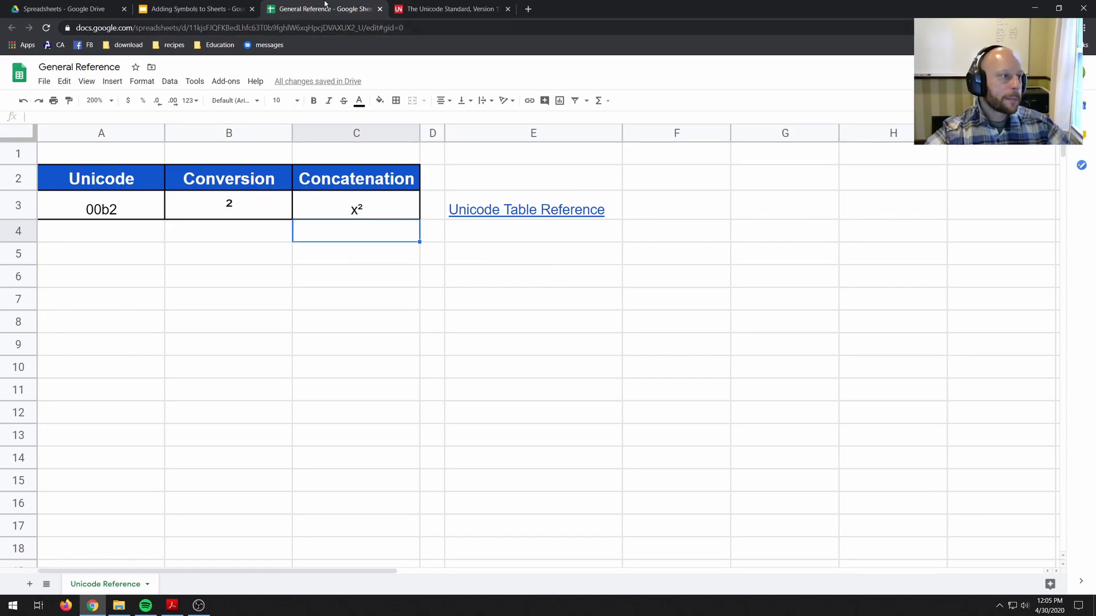
click(434, 9)
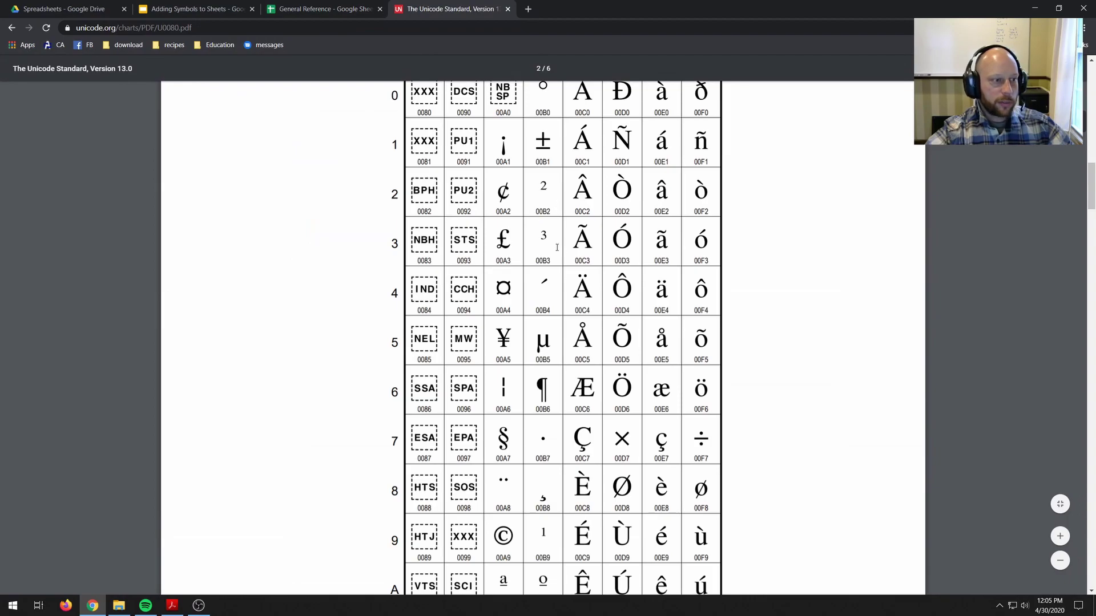
scroll(557, 248, up, 2)
scroll(428, 170, down, 1)
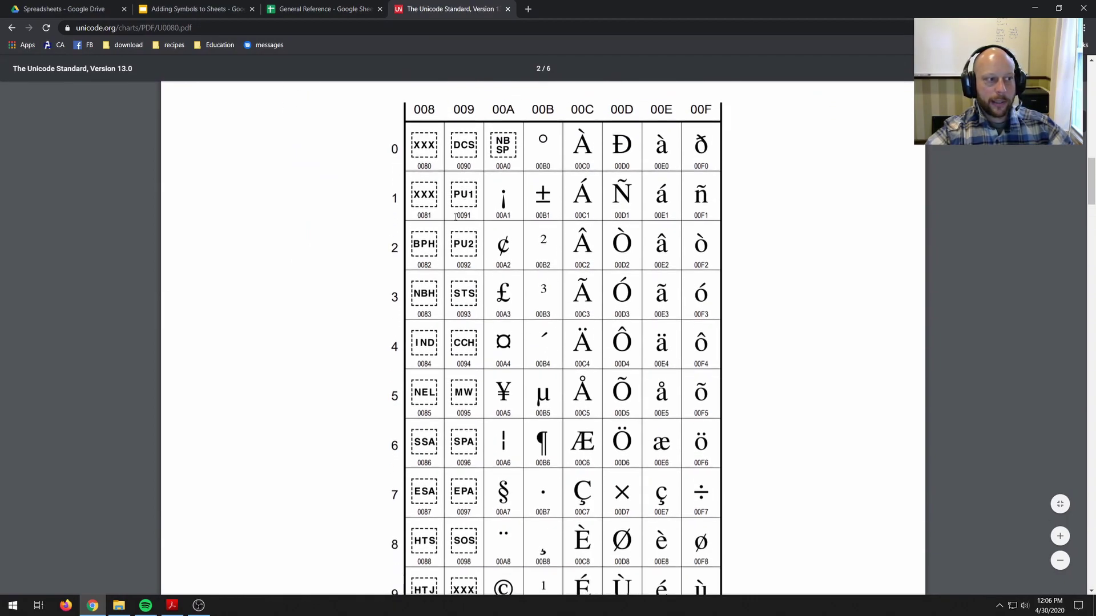
scroll(460, 323, down, 1)
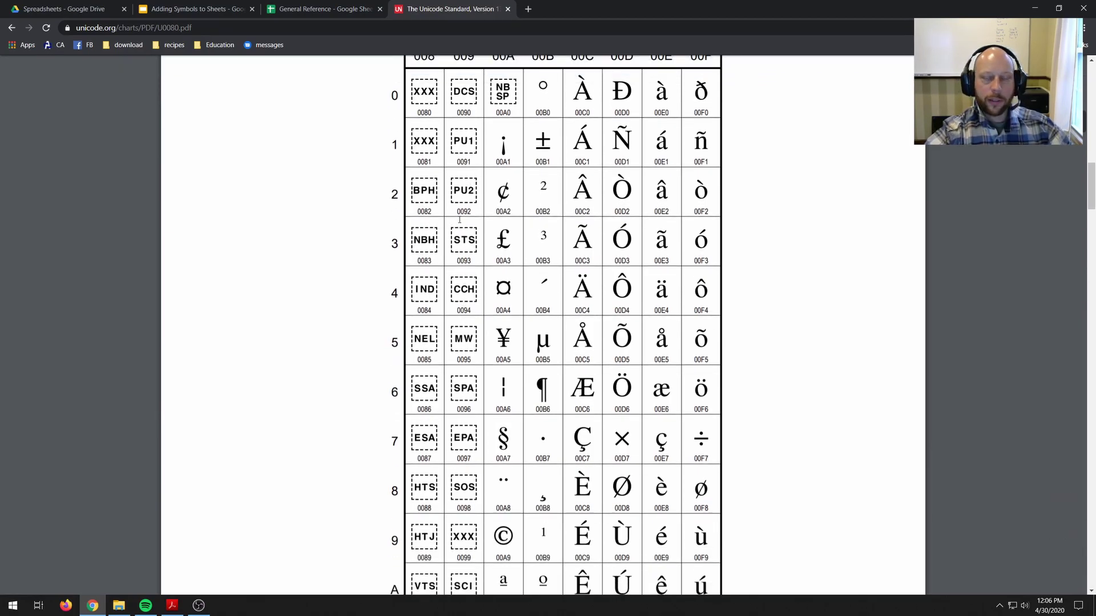
scroll(414, 324, down, 2)
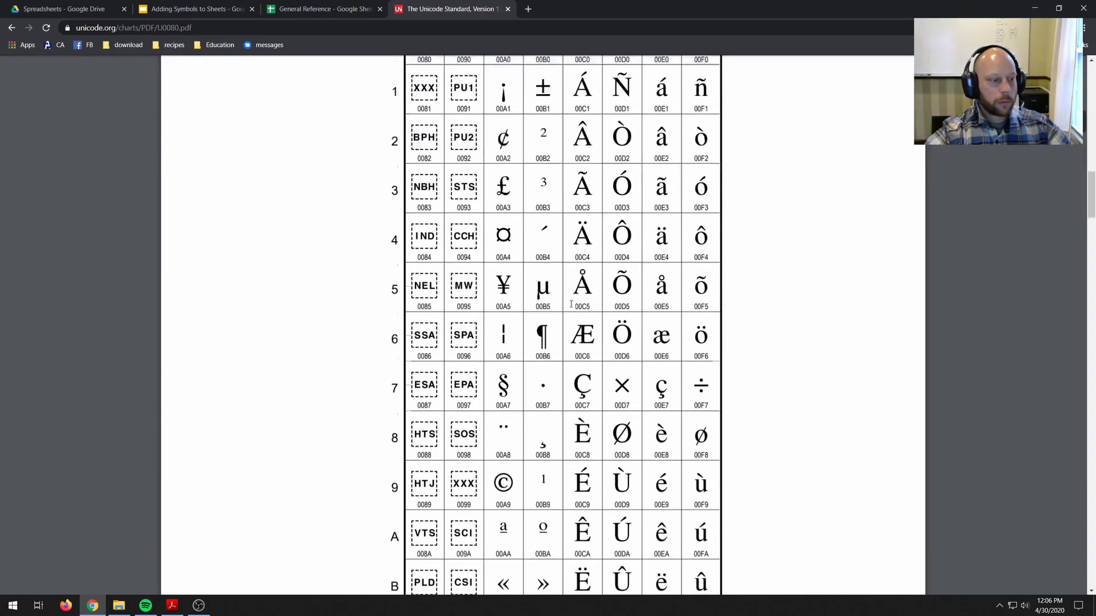
scroll(542, 228, down, 2)
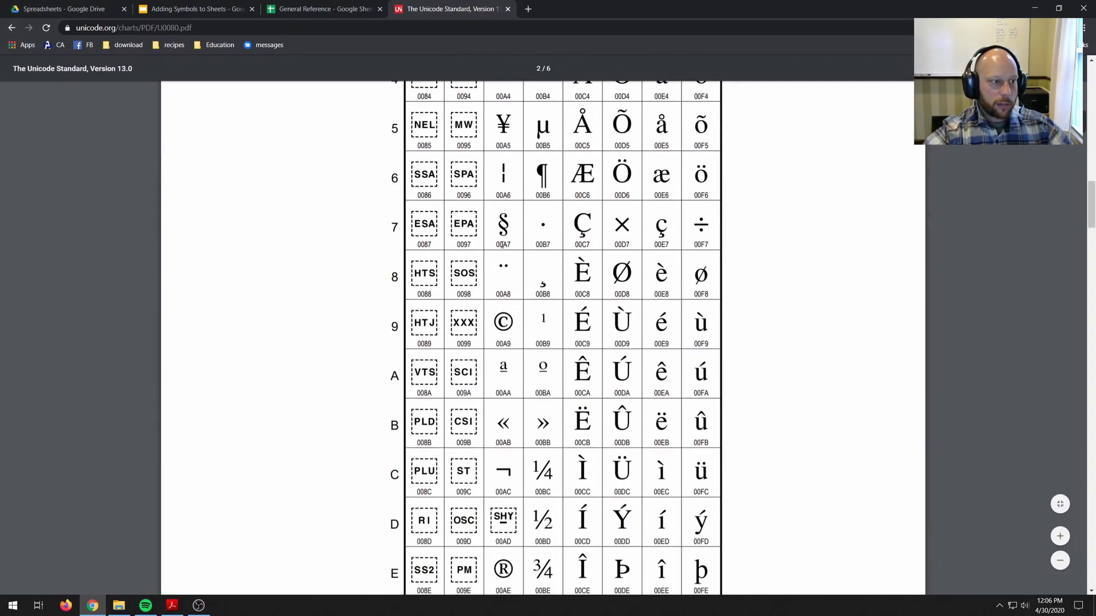
- Return to the General Reference spreadsheet and replace the Unicode value in A3 with 00a7
click(319, 8)
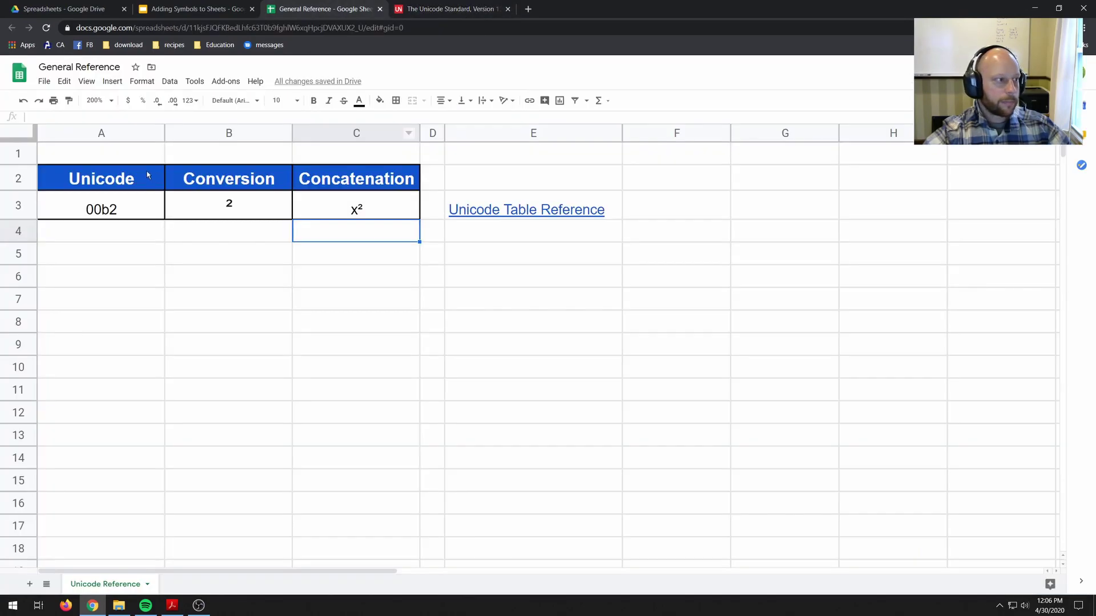
double_click(118, 203)
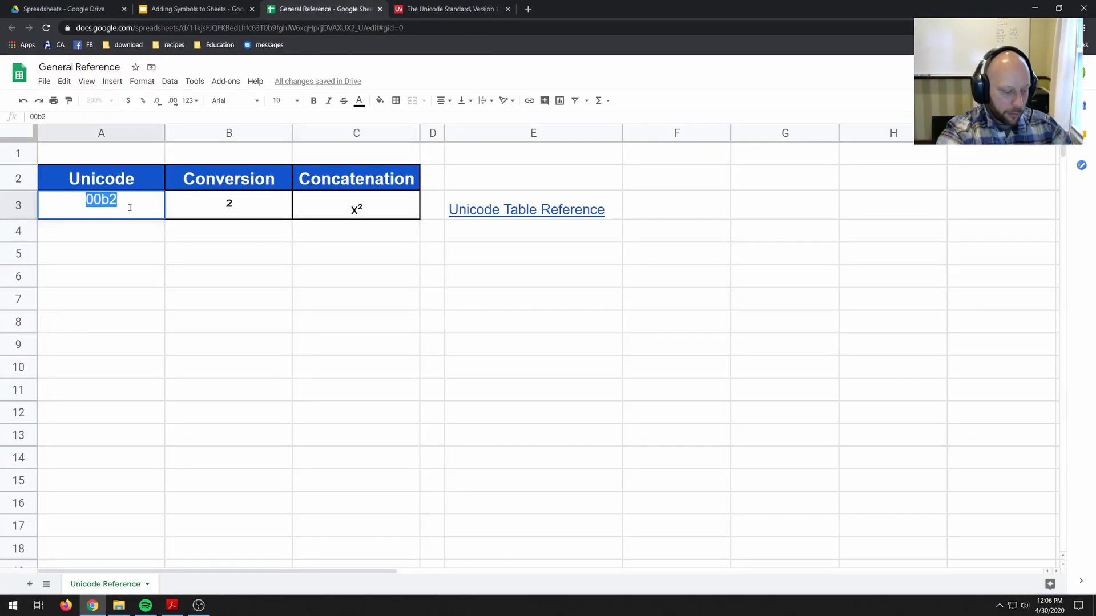
text(00a7)
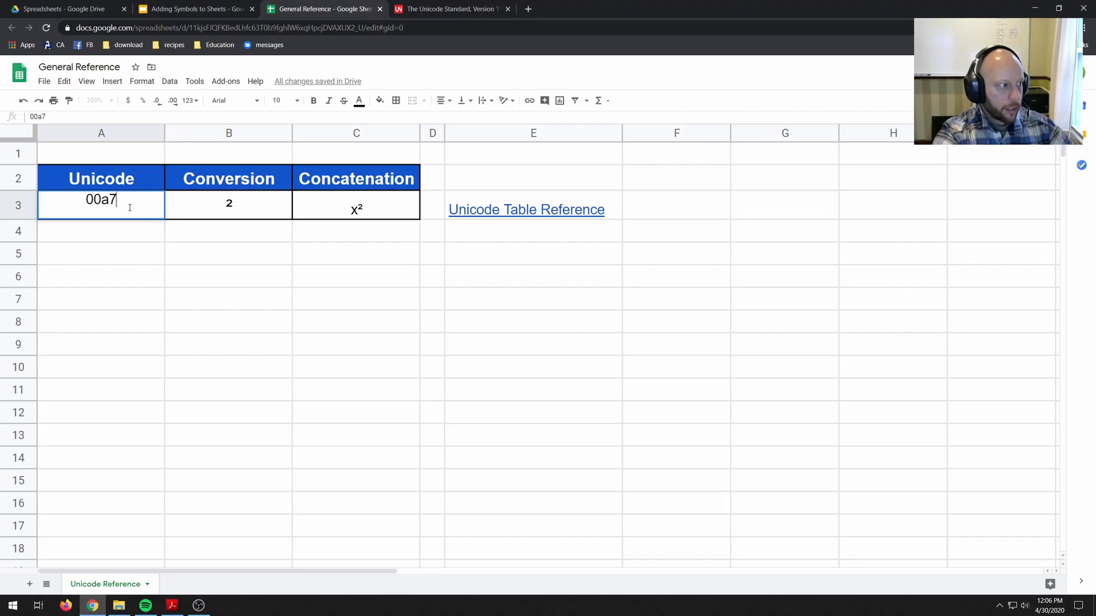
key(Return)
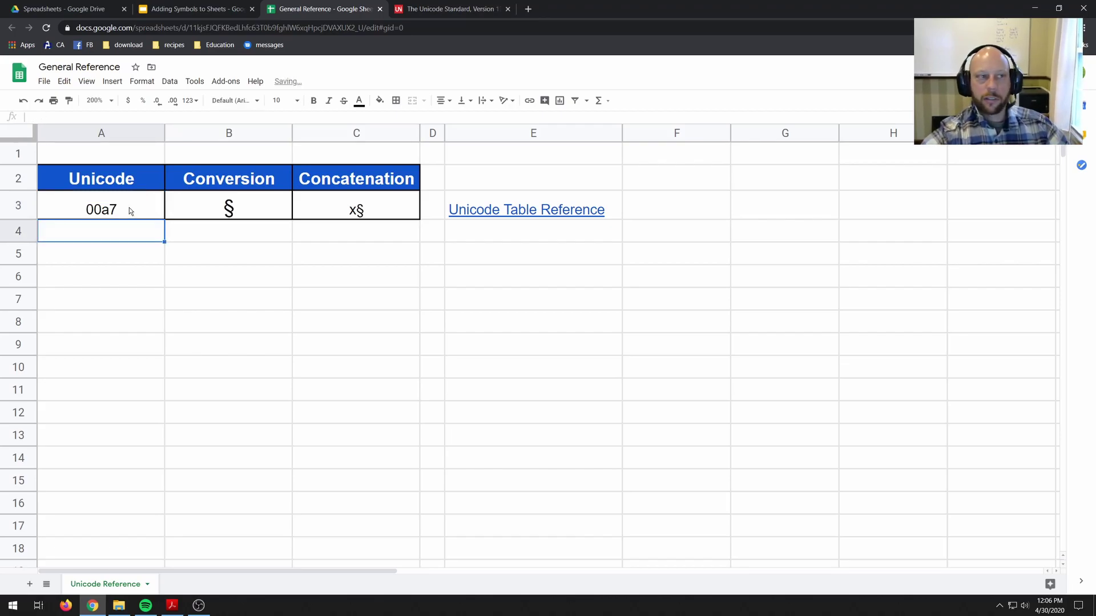
- Go back to the Unicode code charts index, open the Super and Subscripts chart, and look up the superscript minus code
click(422, 9)
click(12, 27)
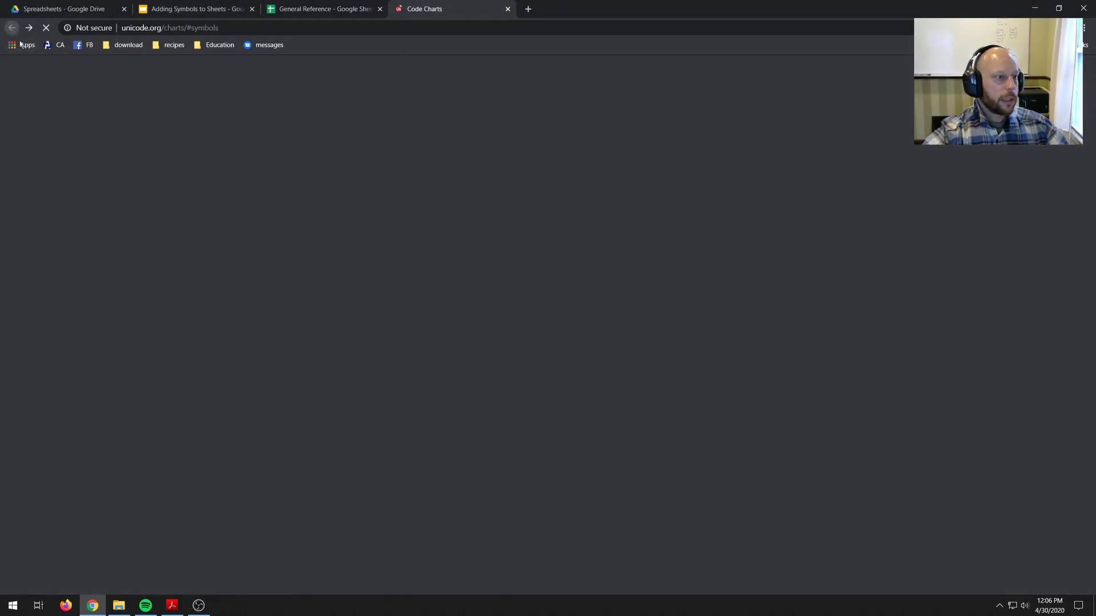
scroll(411, 233, down, 8)
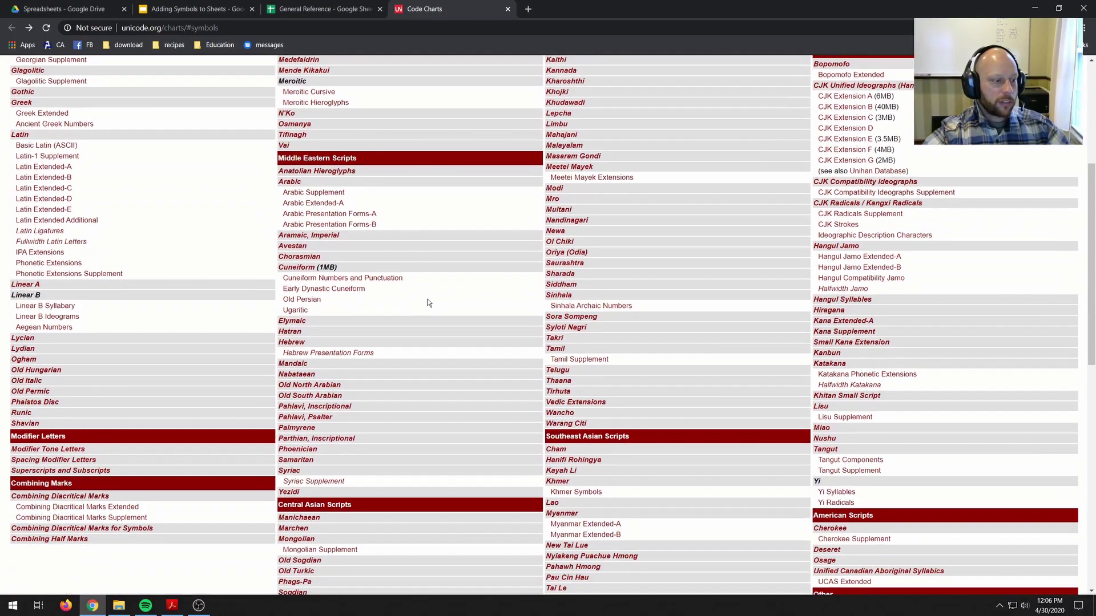
scroll(419, 238, down, 2)
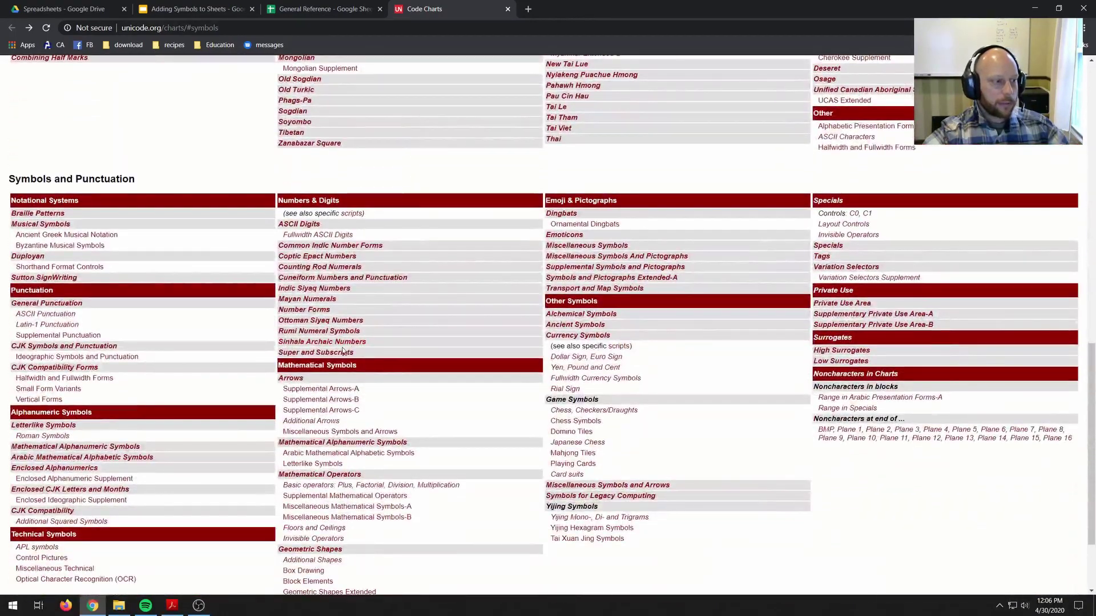
scroll(355, 366, down, 2)
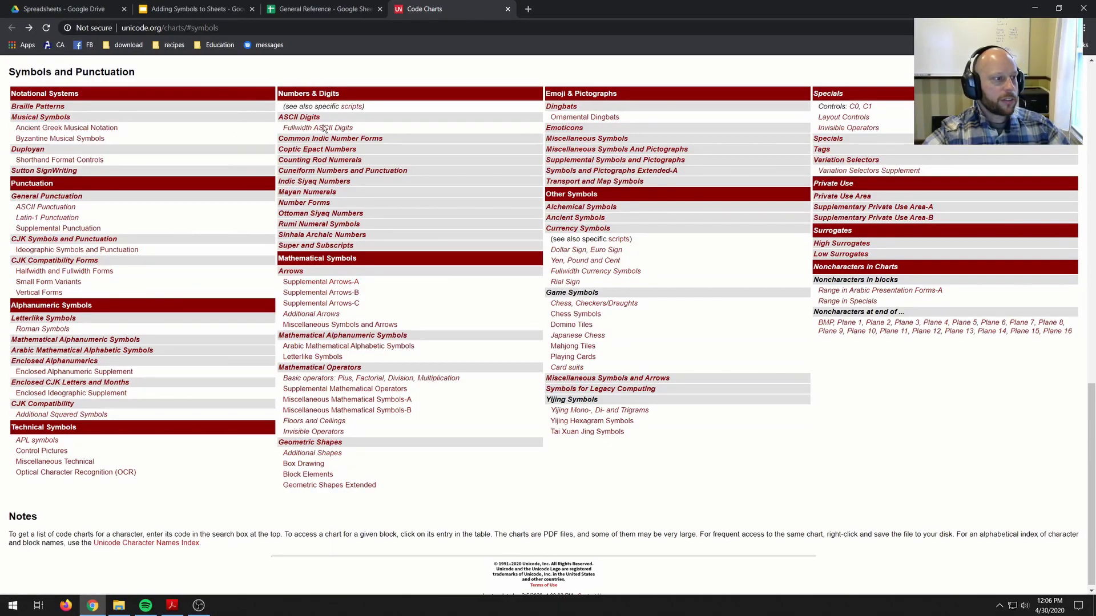
click(312, 247)
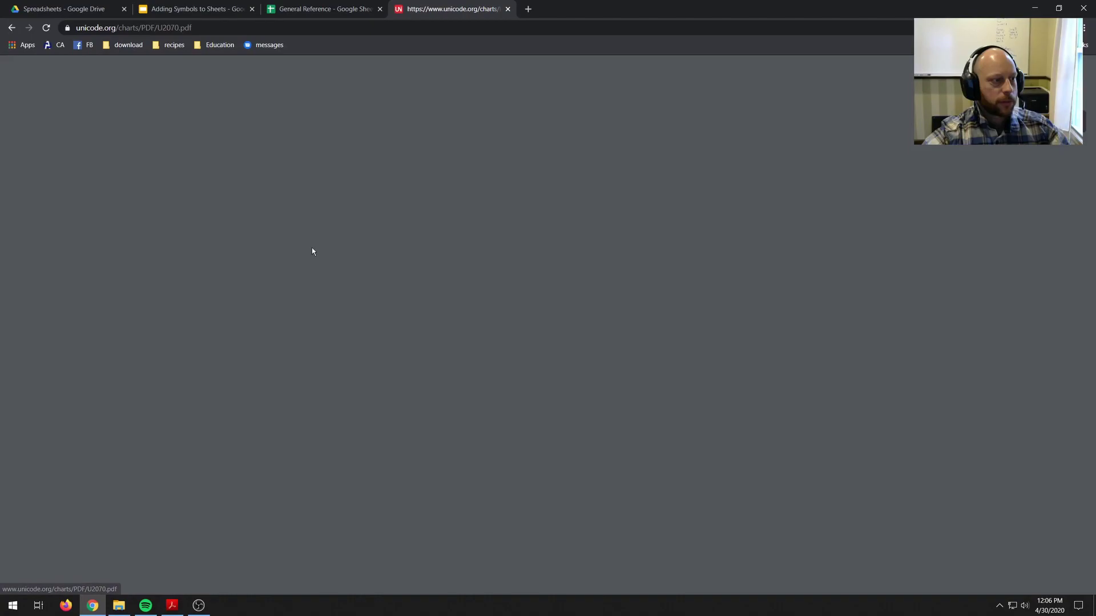
scroll(530, 149, down, 1)
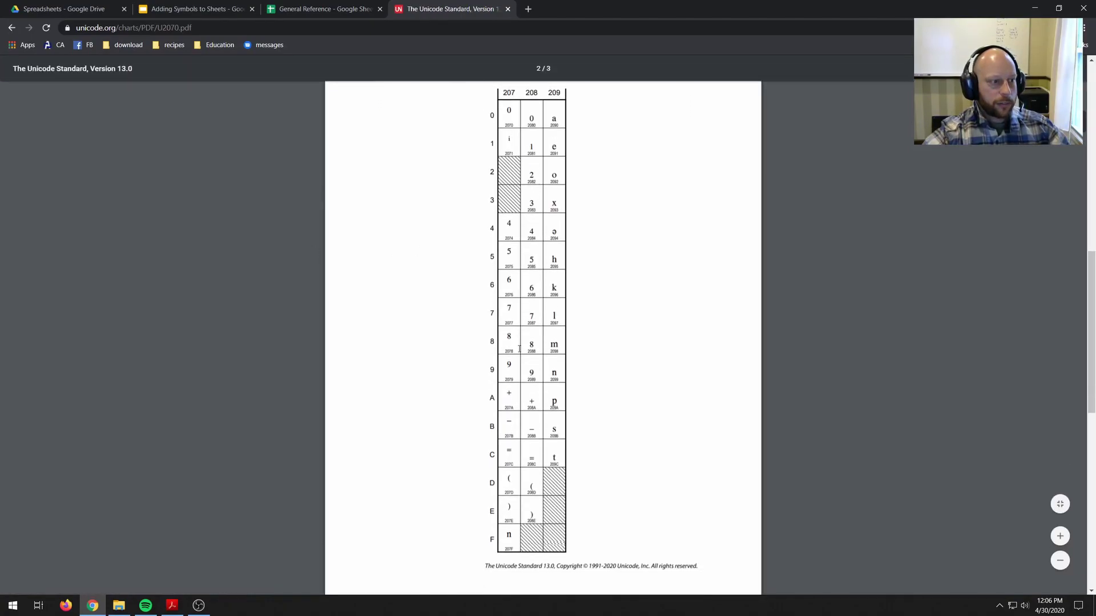
scroll(519, 348, down, 10)
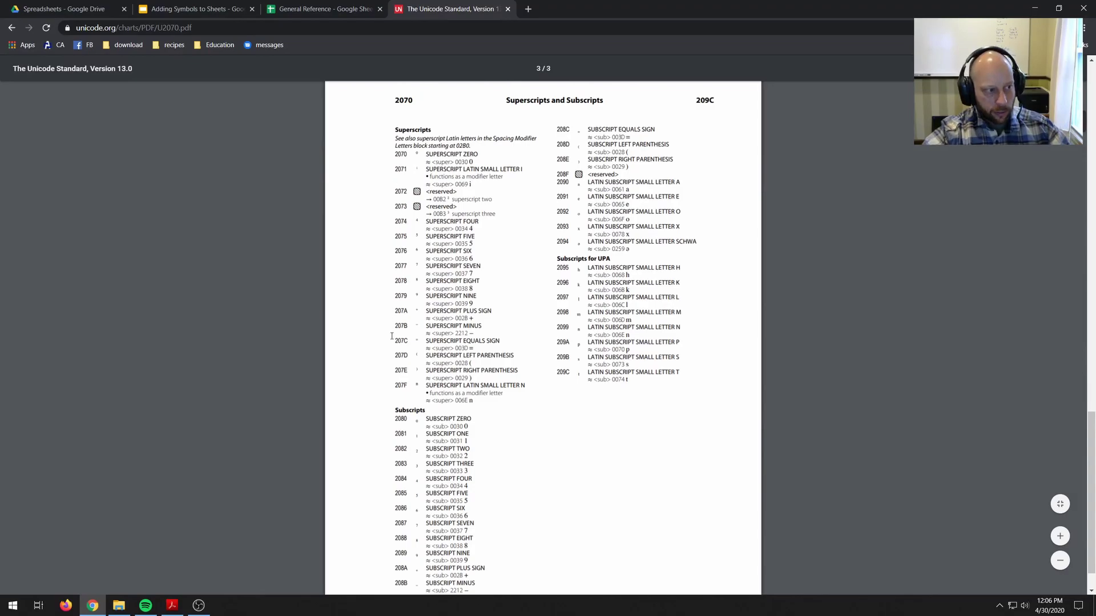
scroll(392, 337, up, 5)
scroll(400, 297, down, 6)
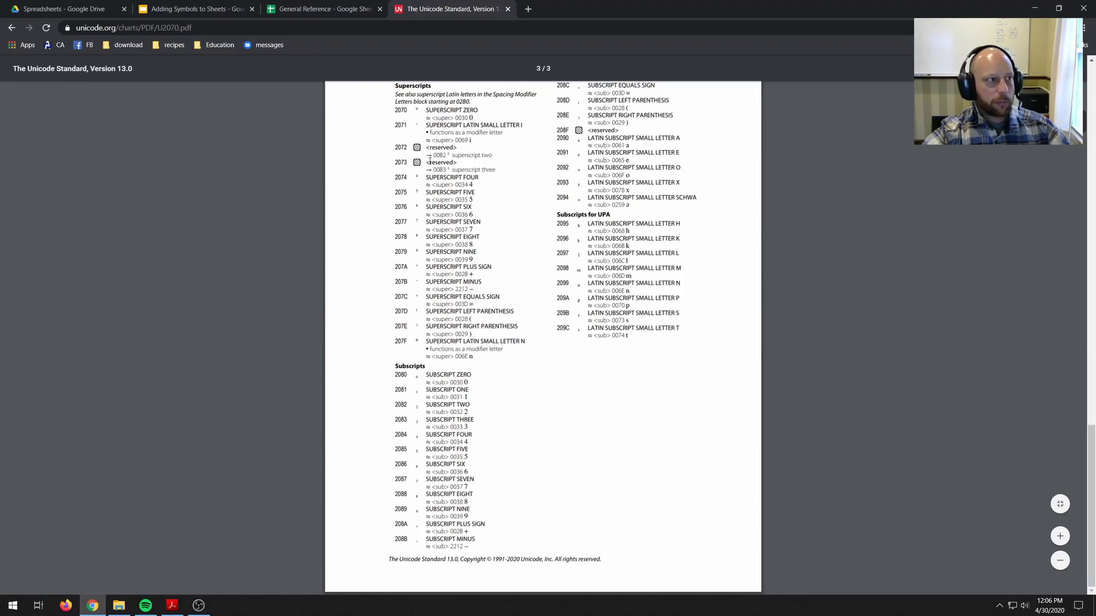
- Return to the General Reference spreadsheet and set the Unicode value in A3 to 207b
click(188, 9)
click(320, 8)
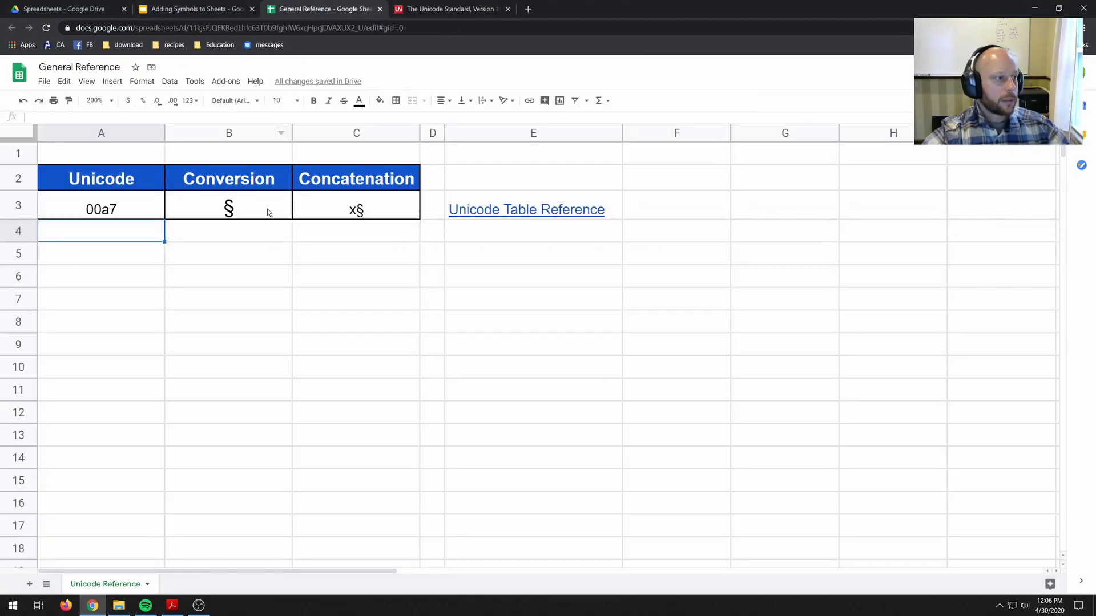
click(114, 201)
double_click(106, 216)
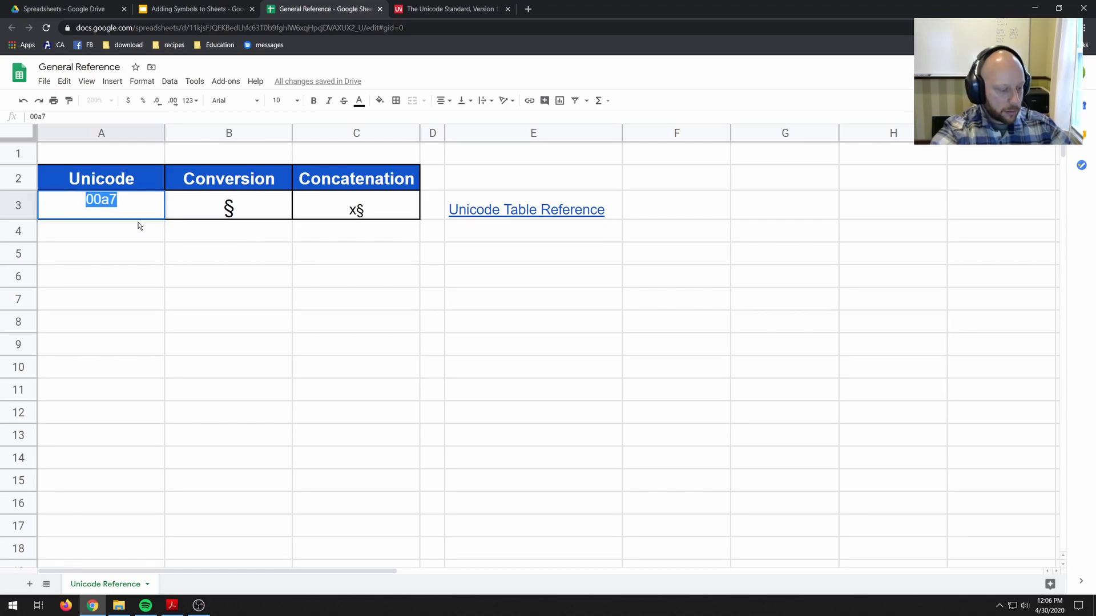
text(207)
text(b)
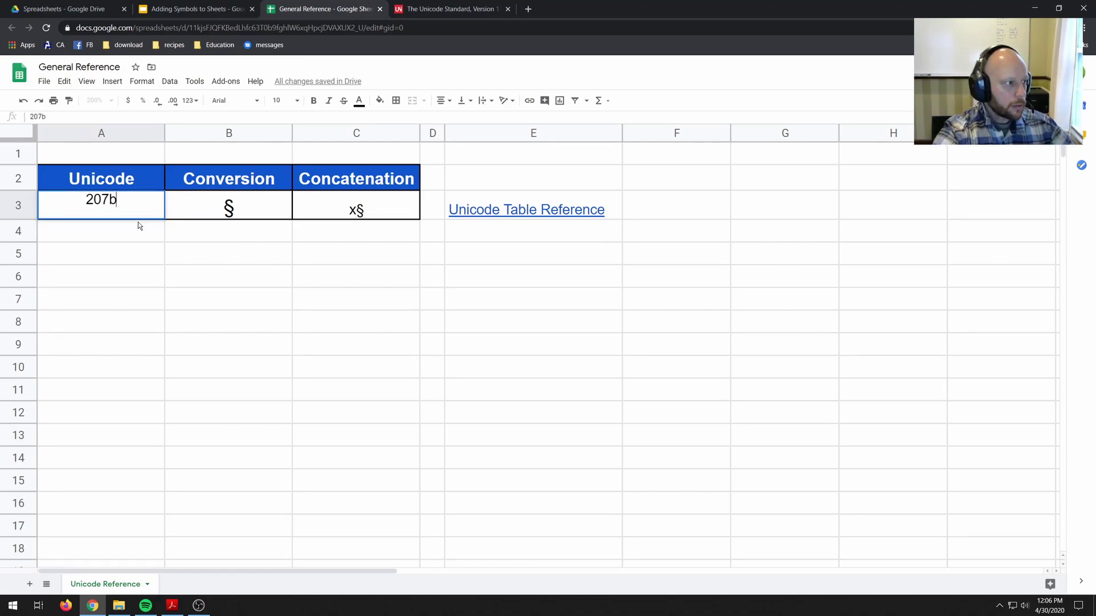
key(Return)
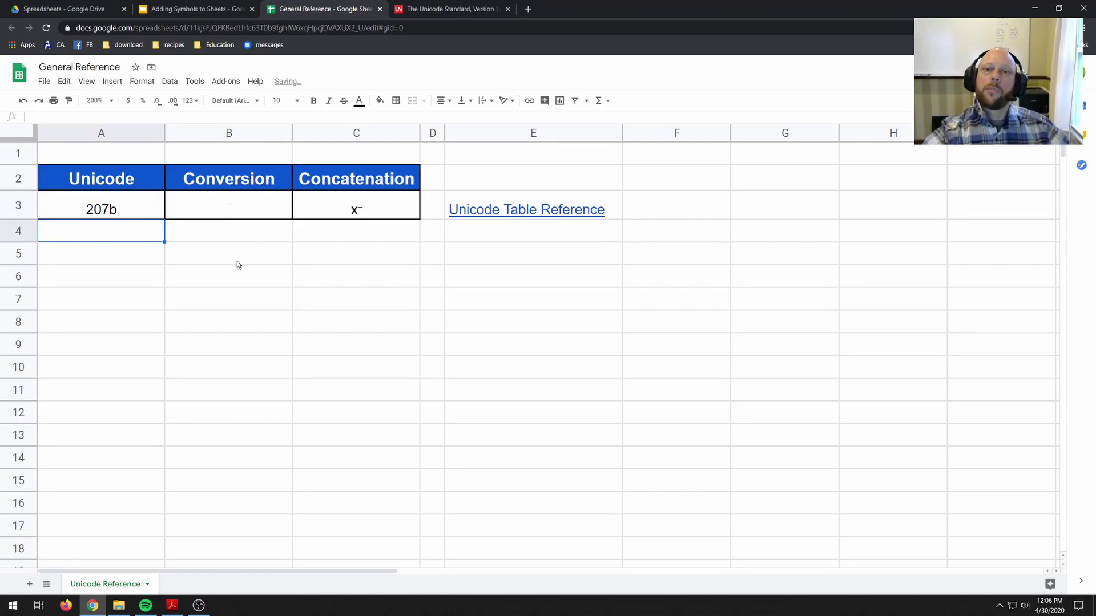
- Return from the Superscripts and Subscripts chart to the code charts index and look over its Symbols and Punctuation section
click(458, 8)
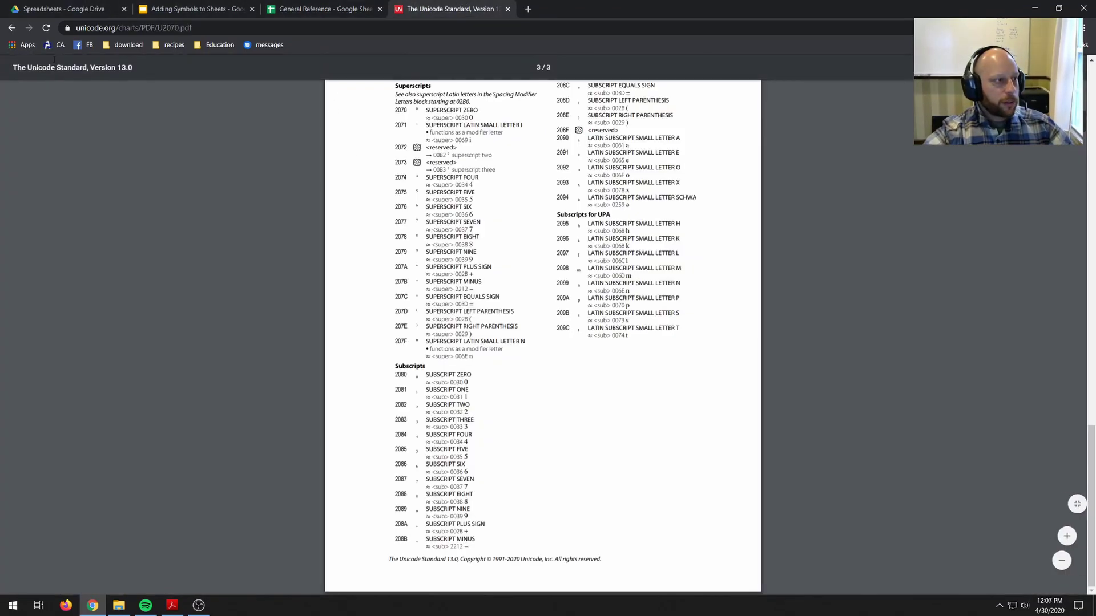
click(11, 27)
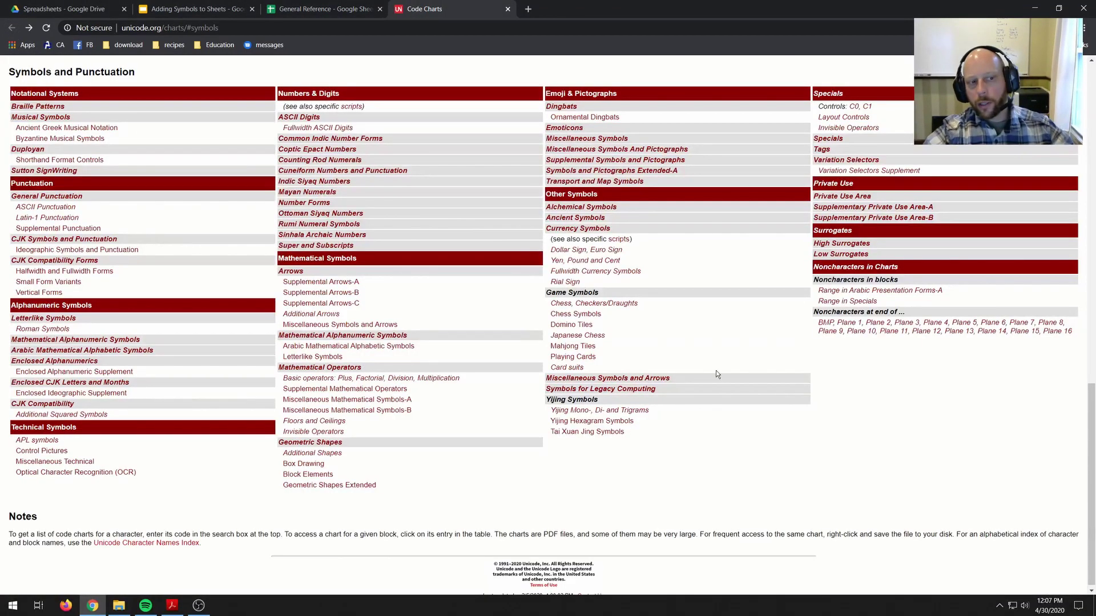
scroll(839, 328, down, 1)
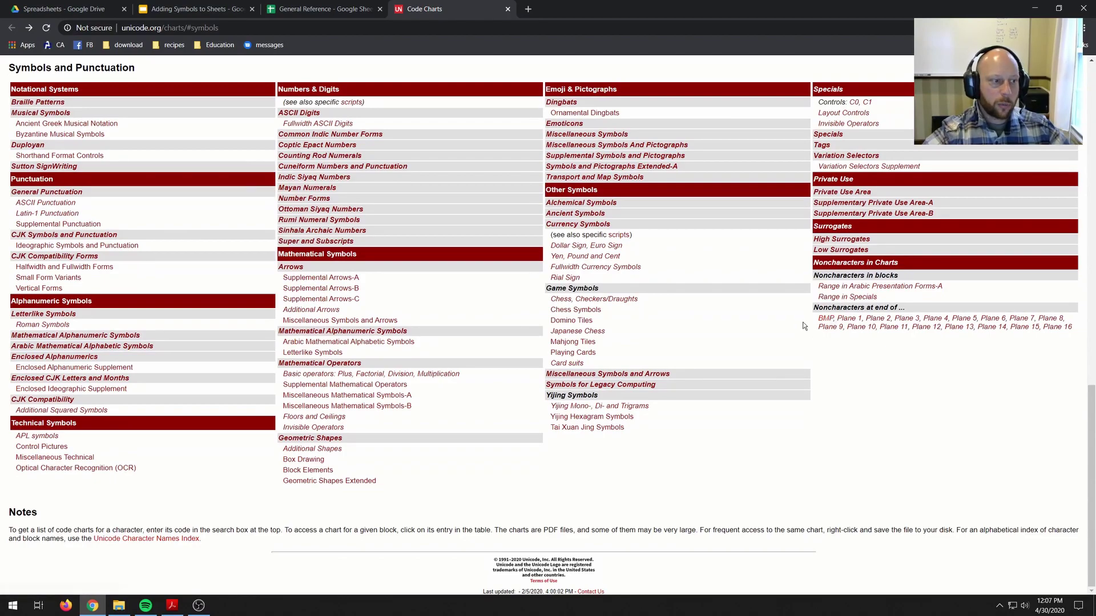
scroll(681, 276, up, 1)
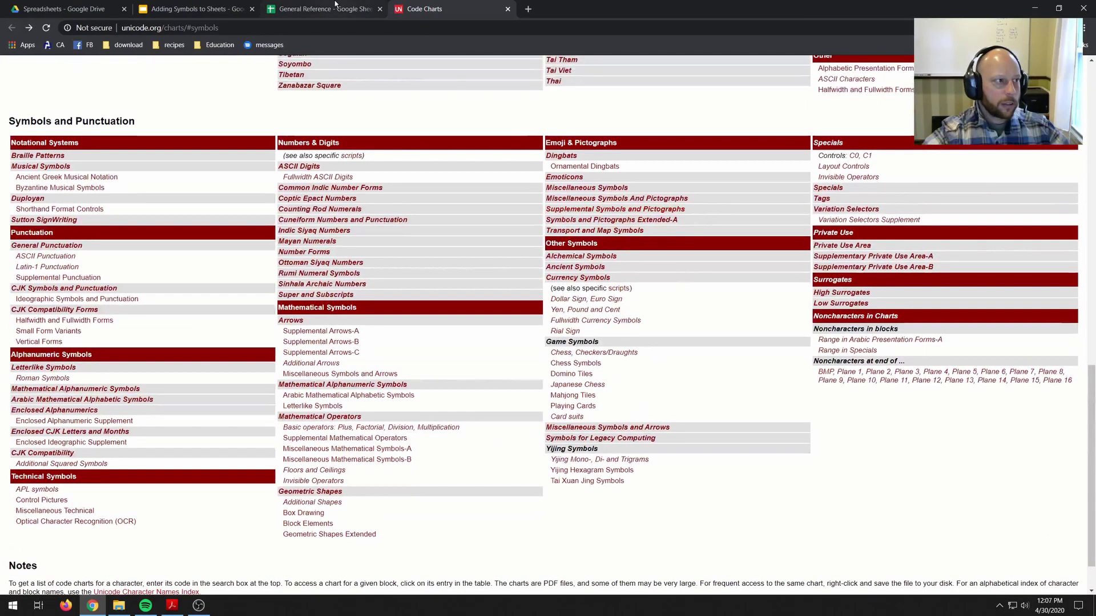
click(336, 7)
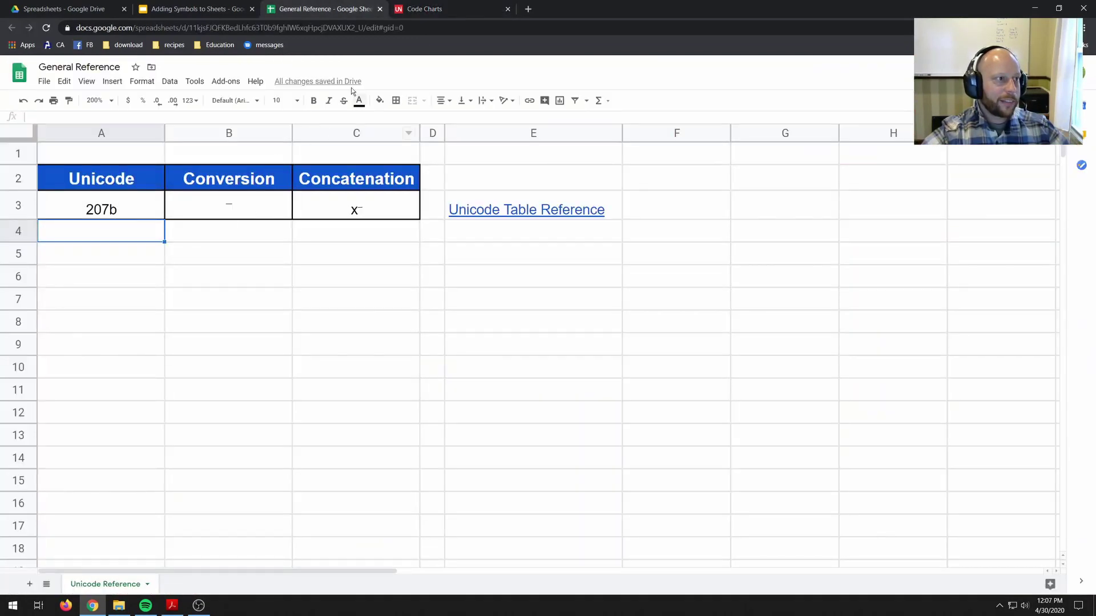
click(444, 6)
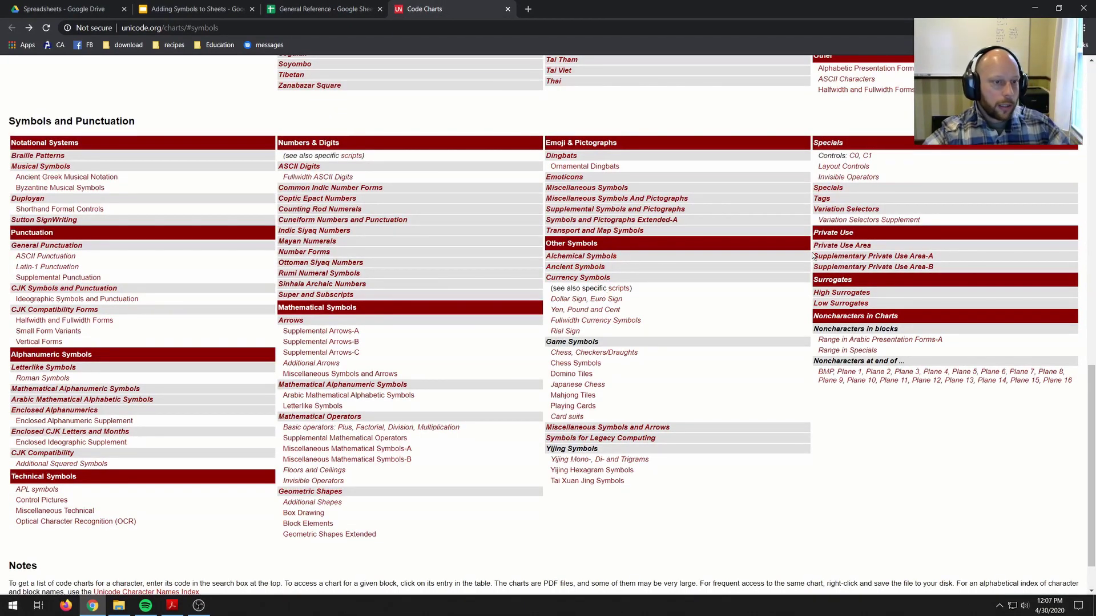
- Browse the code charts index through the Scripts categories and the Symbols and Punctuation categories for other available charts
scroll(605, 264, down, 1)
scroll(827, 273, up, 4)
scroll(827, 275, up, 5)
scroll(822, 263, down, 4)
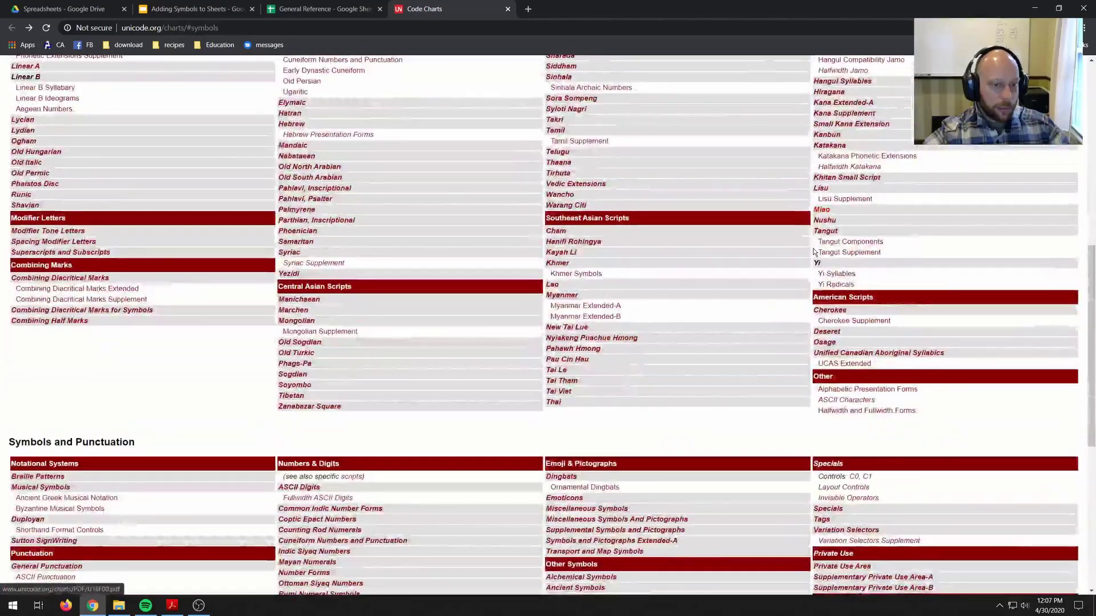
scroll(816, 251, down, 4)
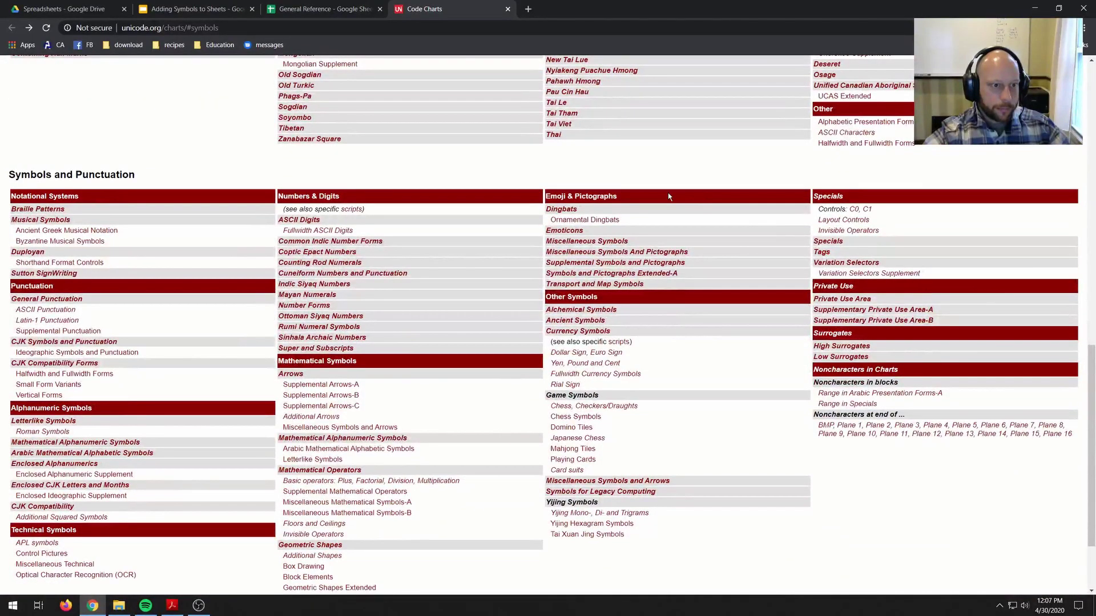
scroll(742, 249, up, 6)
scroll(745, 249, up, 6)
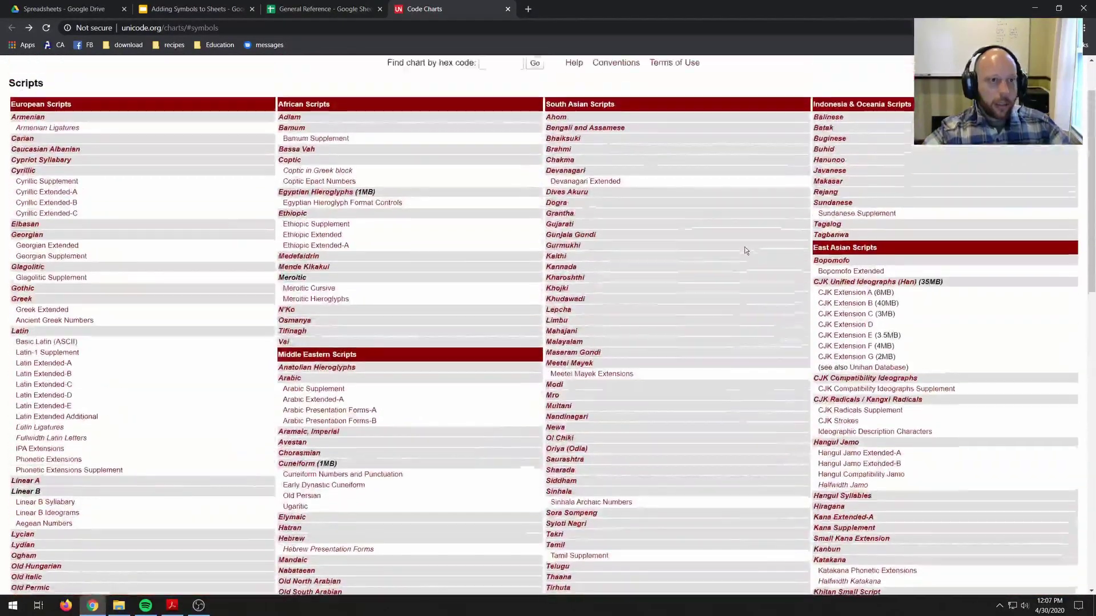
scroll(746, 251, down, 2)
scroll(745, 251, down, 3)
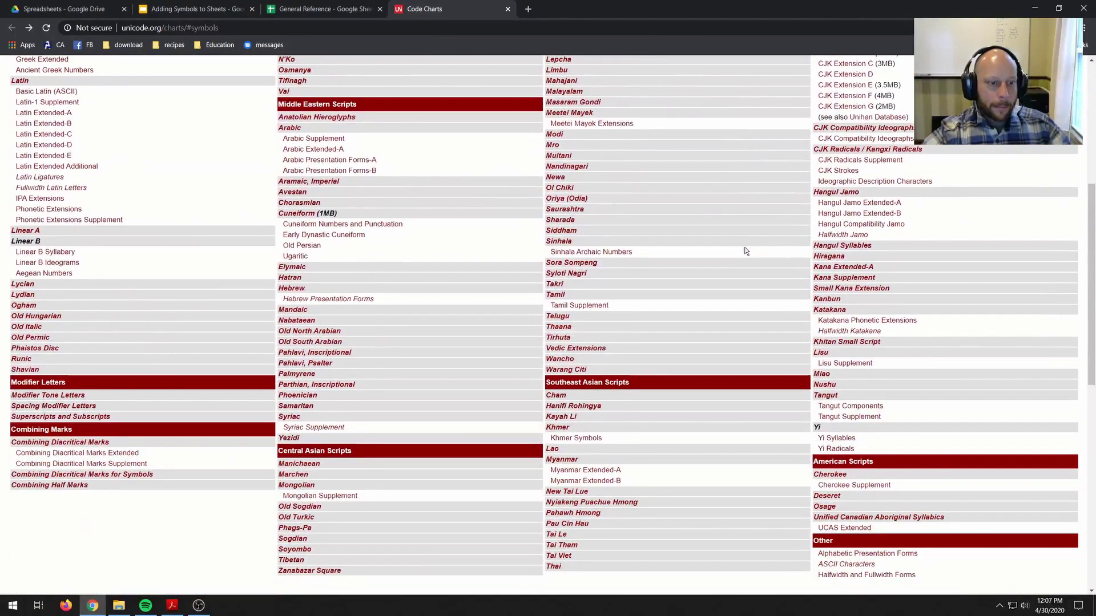
scroll(745, 251, down, 3)
scroll(745, 252, down, 6)
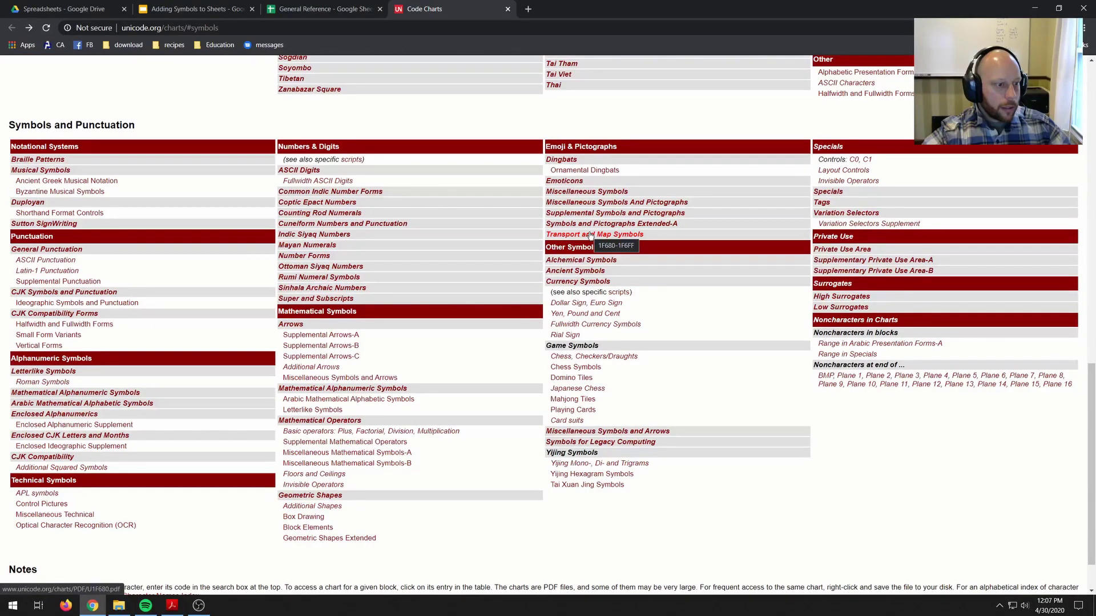
- Open the Dingbats code chart under Emoji & Pictographs and examine its table of symbols
click(571, 159)
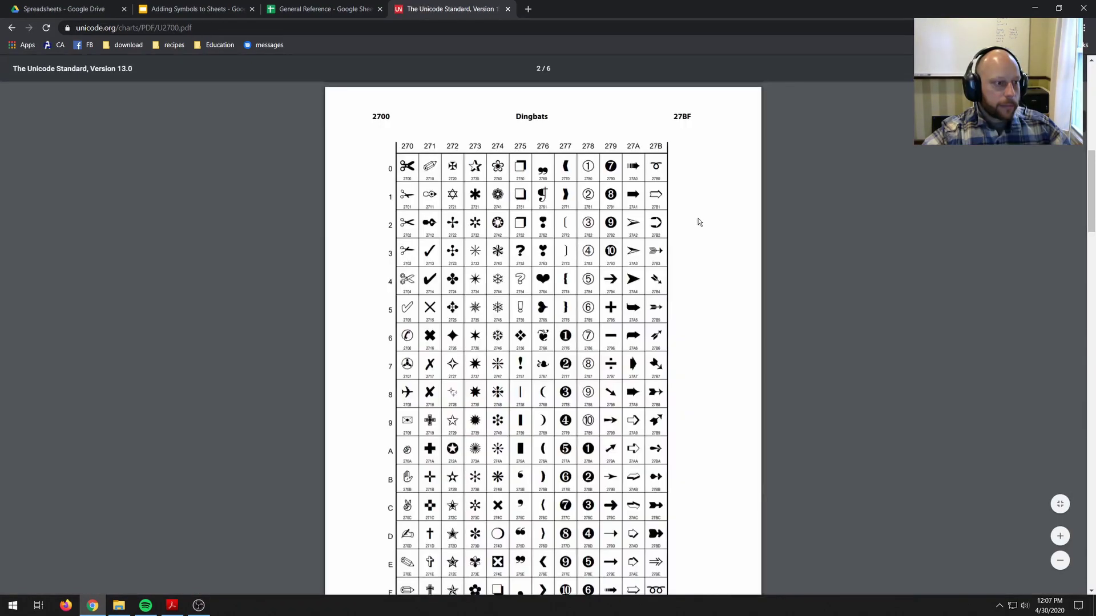
scroll(487, 247, down, 2)
scroll(458, 316, up, 1)
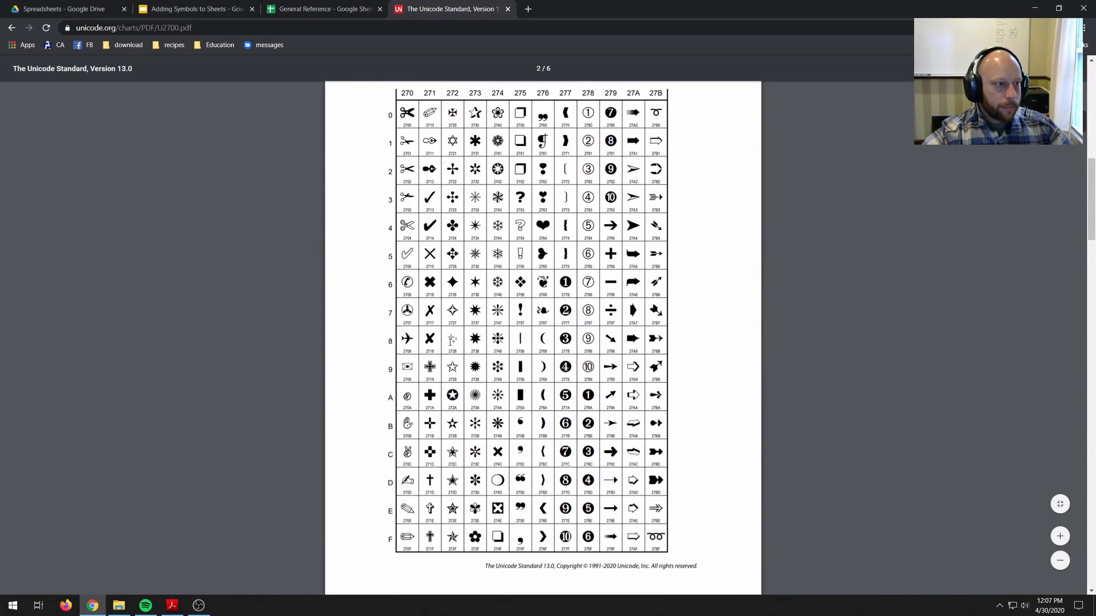
- Look up the flower symbol's code in the Dingbats chart and set the Unicode value in A3 of the General Reference spreadsheet to 2740
scroll(458, 316, down, 7)
scroll(458, 317, up, 8)
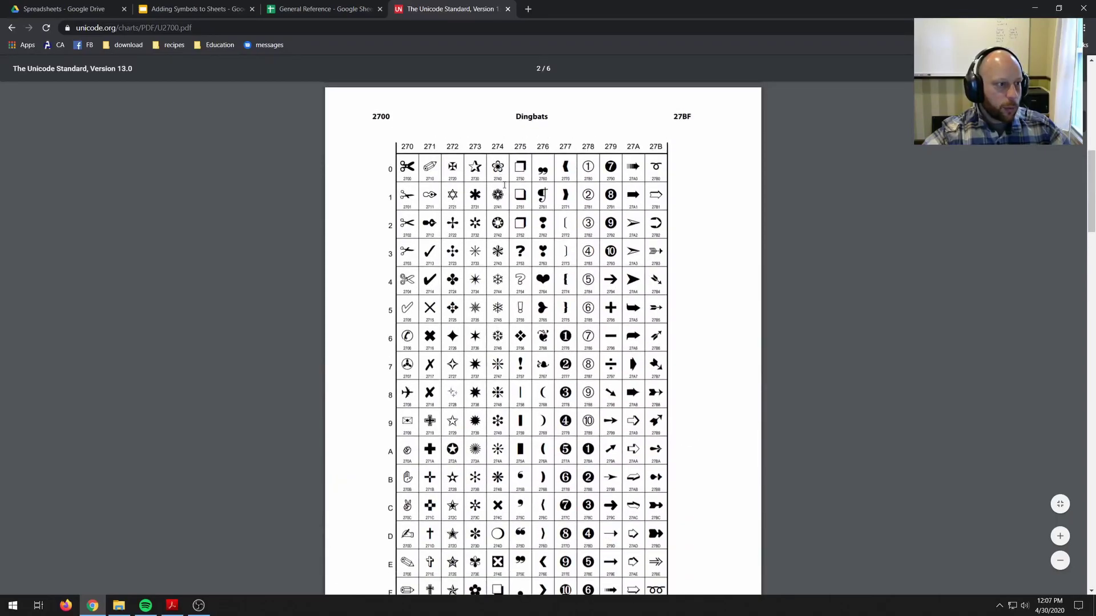
click(323, 9)
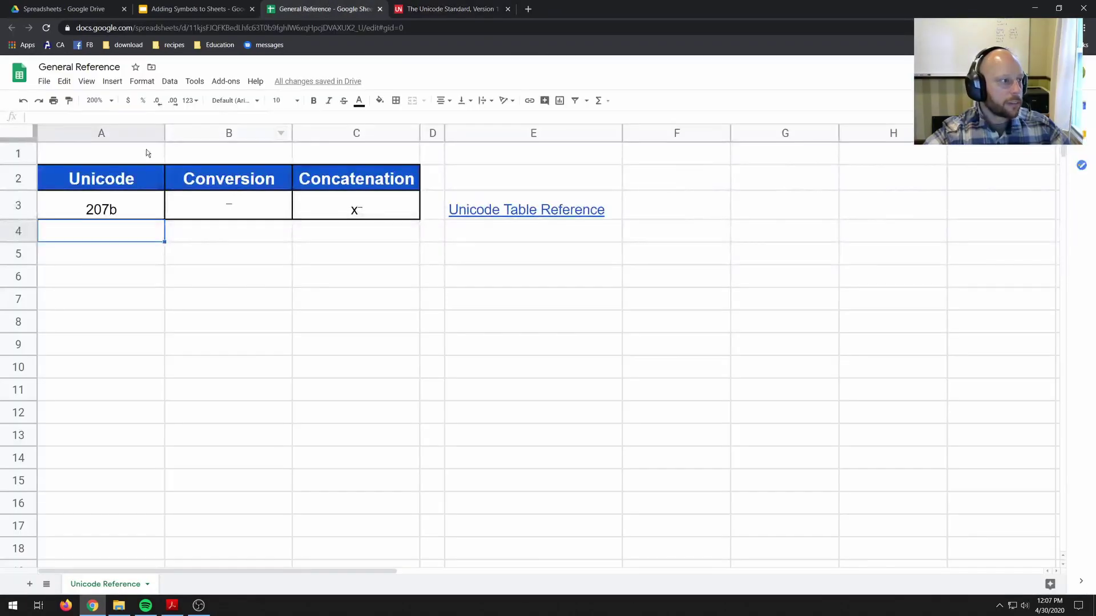
double_click(119, 206)
text(2740)
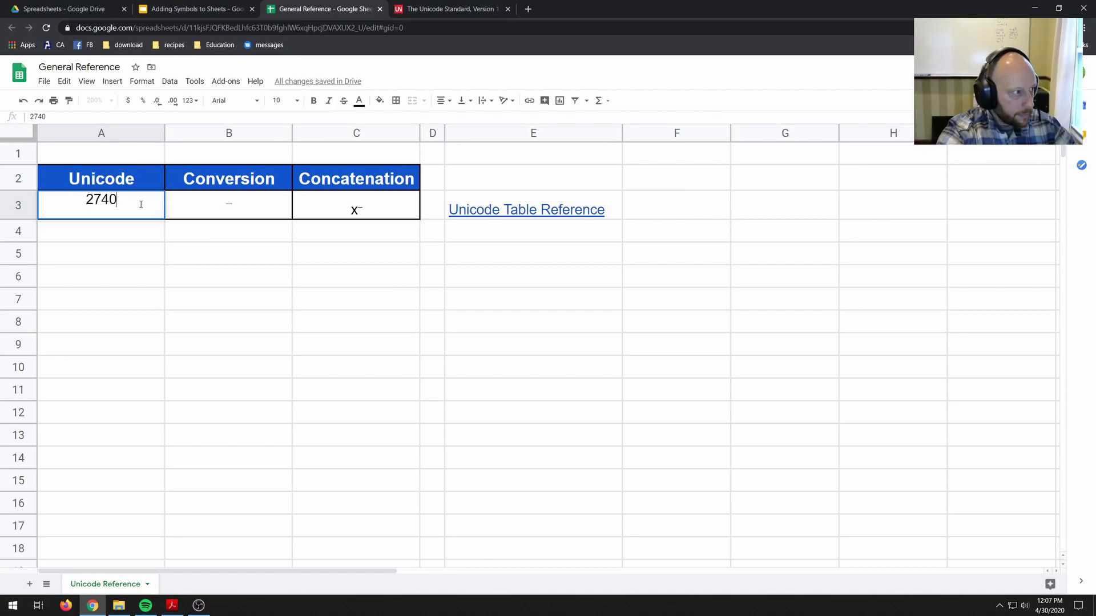
key(Return)
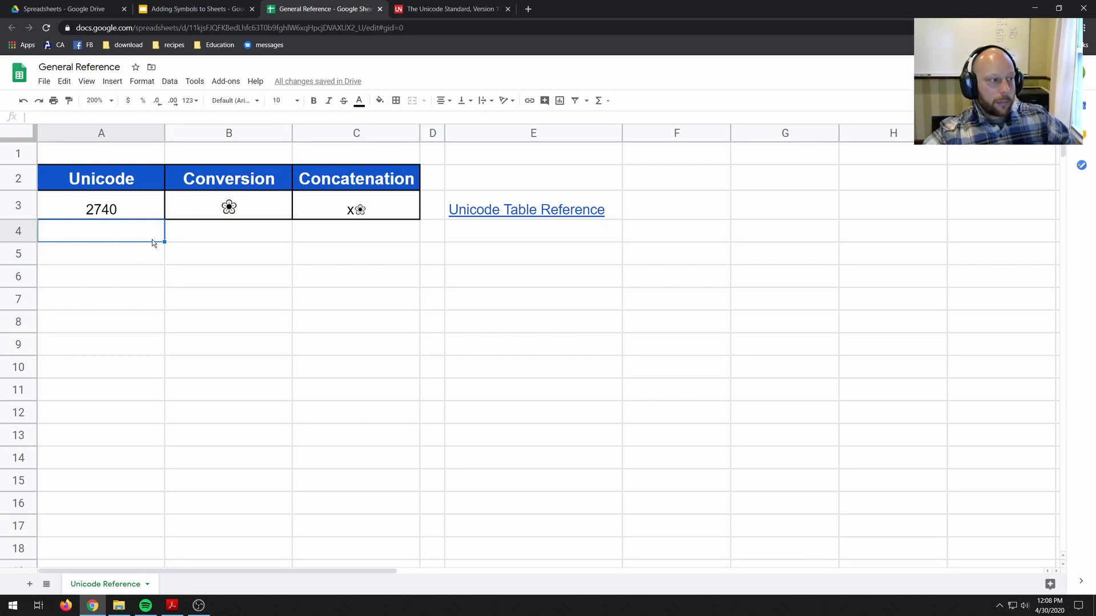
- Review the char and hex2dec formula in the Conversion cell B3 and the CONCATENATE formula in C3, leaving both unedited
double_click(251, 207)
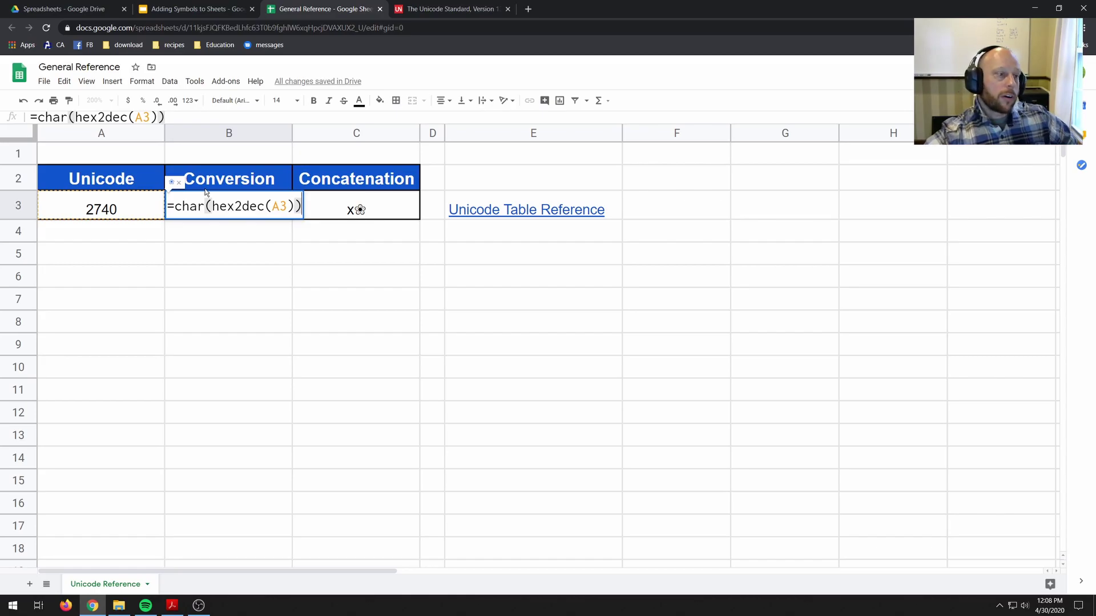
click(402, 208)
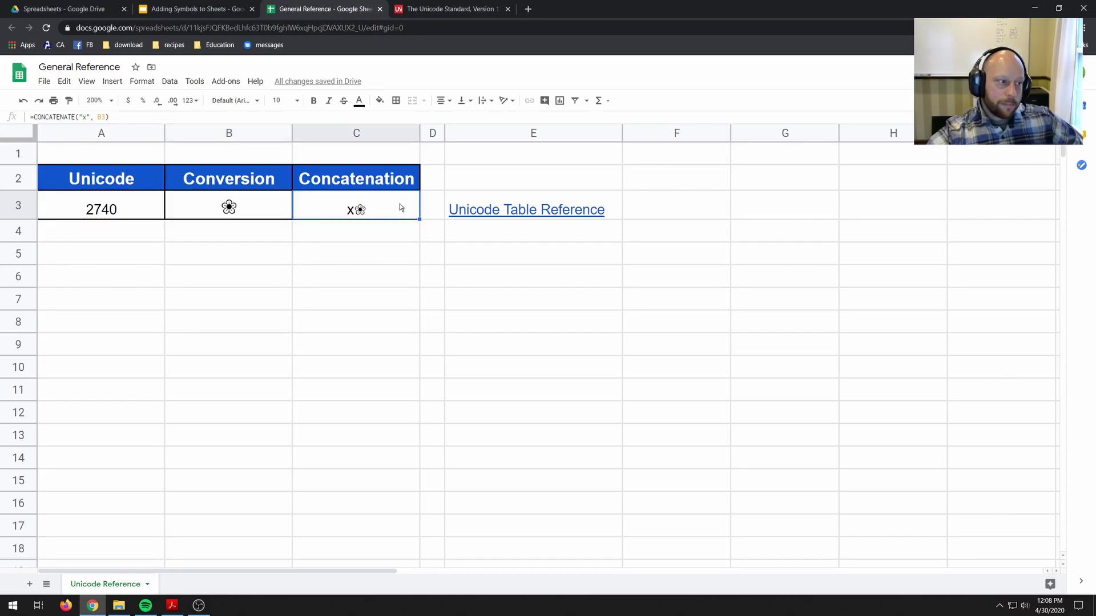
double_click(401, 208)
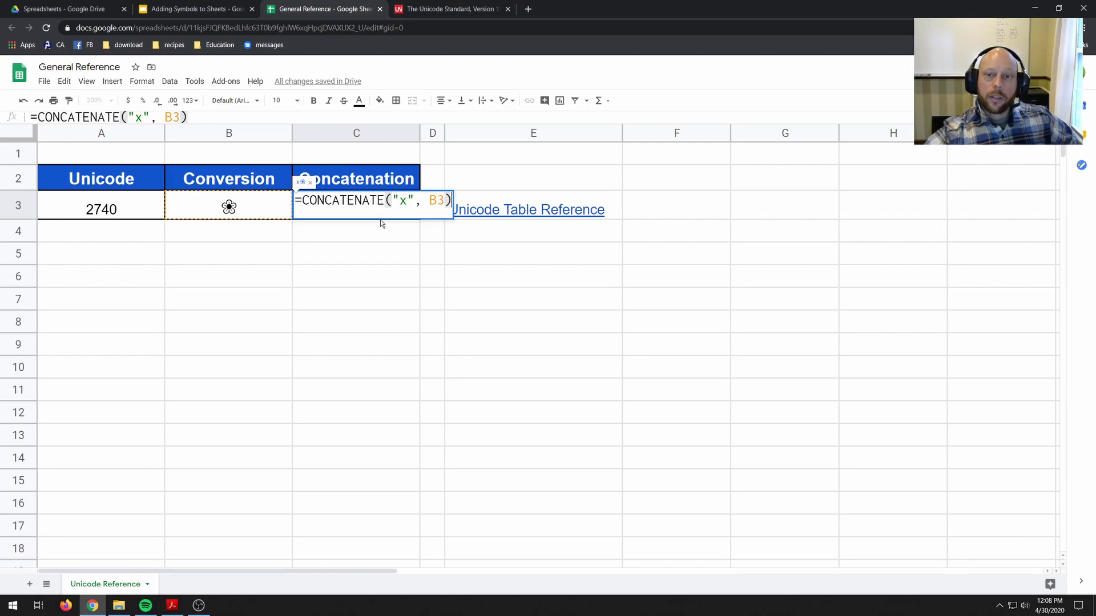
click(557, 250)
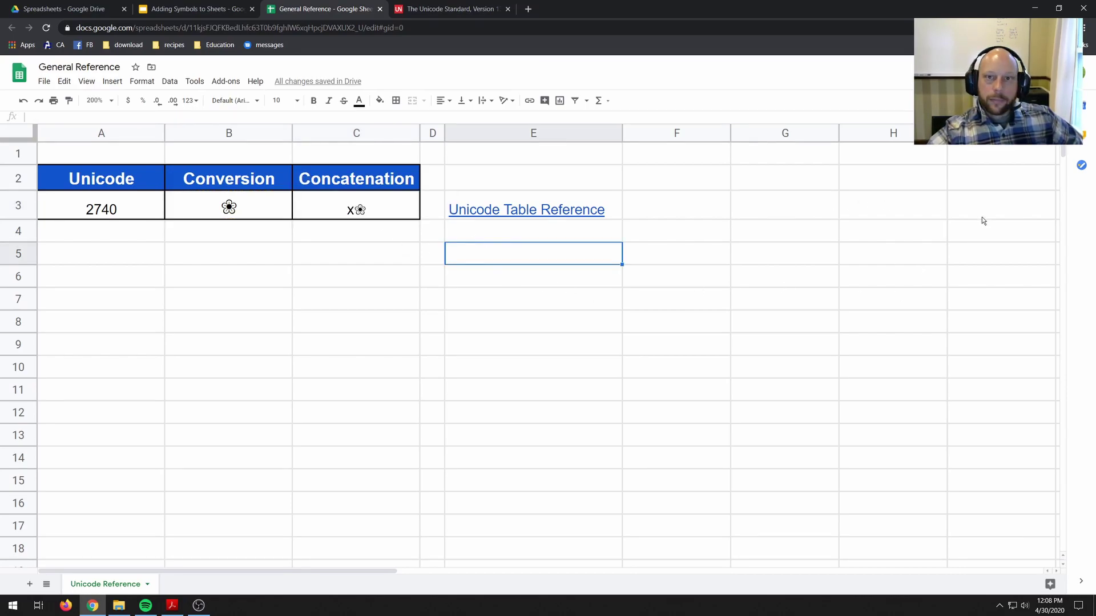